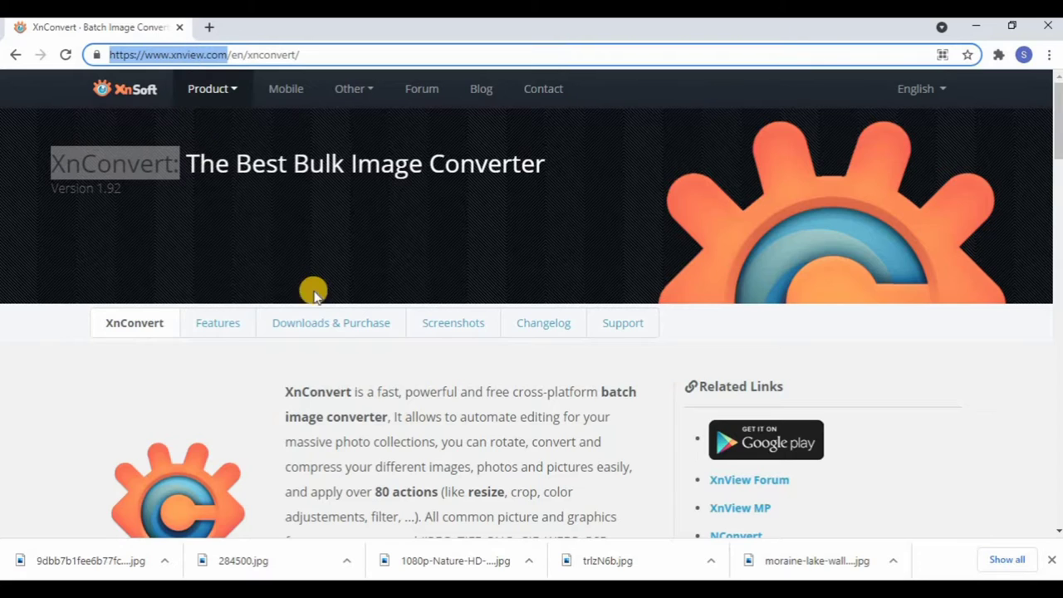
- Look through the XnConvert web page down to its Windows downloads
{"action": "left_click", "coordinate": [337, 314]}
{"action": "scroll", "coordinate": [311, 307], "scroll_direction": "down", "scroll_amount": 1}
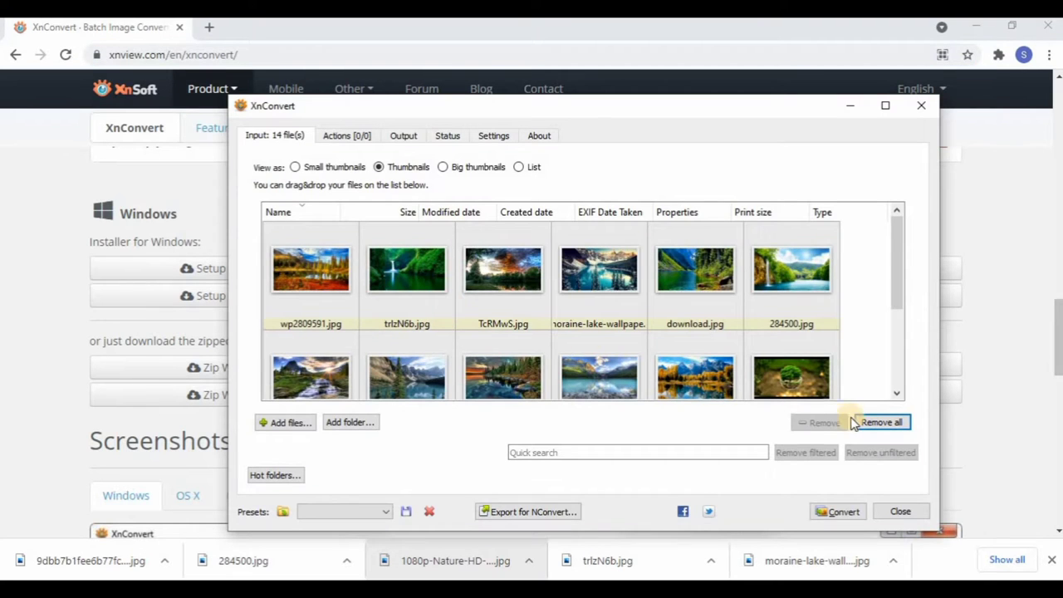
- Switch to XnConvert and set the output filename pattern to background#
{"action": "left_click", "coordinate": [336, 136]}
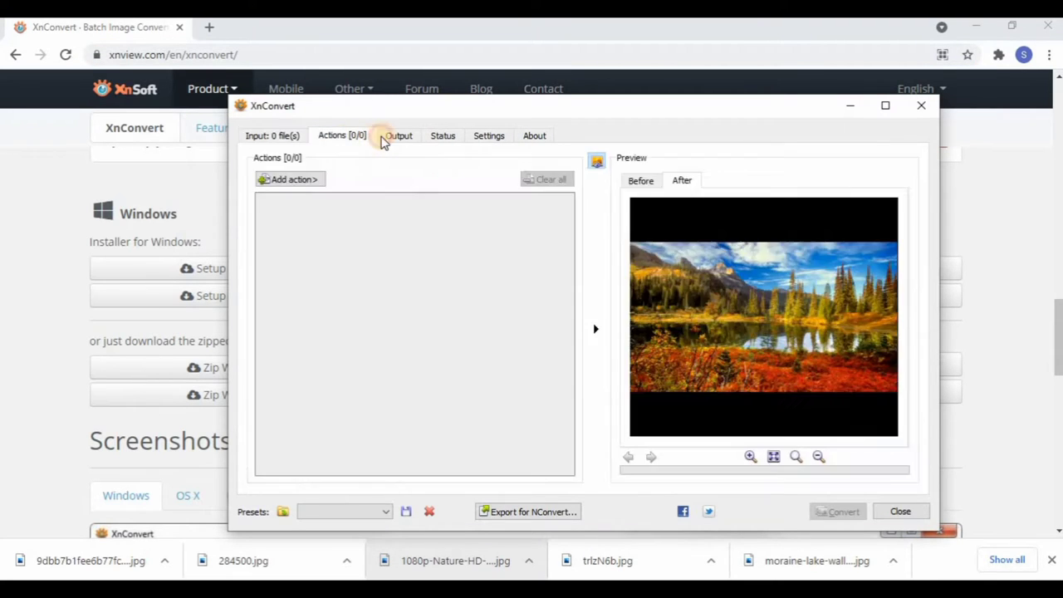
{"action": "left_click", "coordinate": [397, 137]}
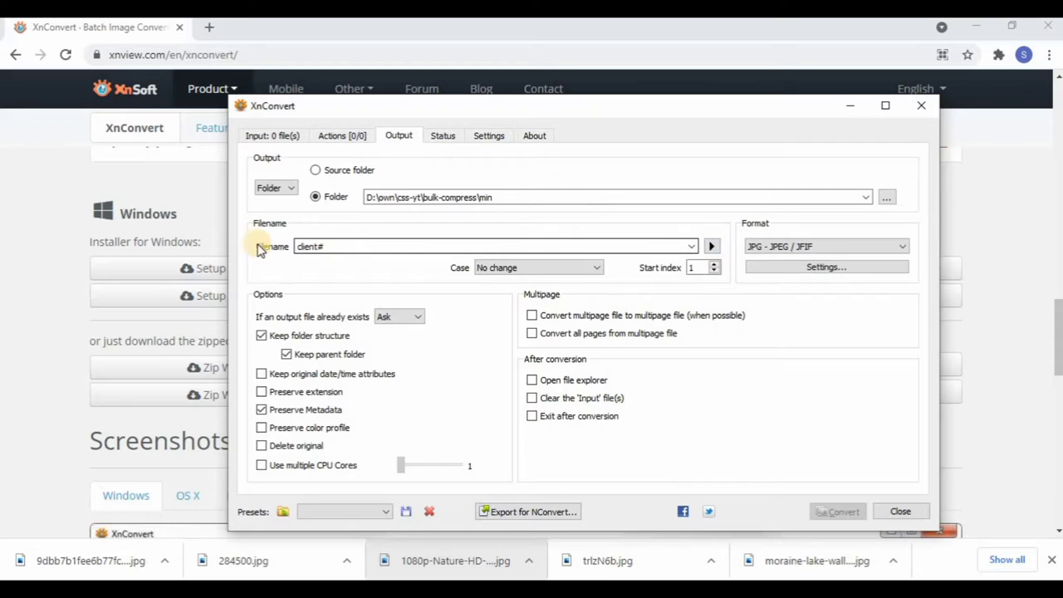
{"action": "left_click", "coordinate": [334, 247]}
{"action": "double_click", "coordinate": [319, 246]}
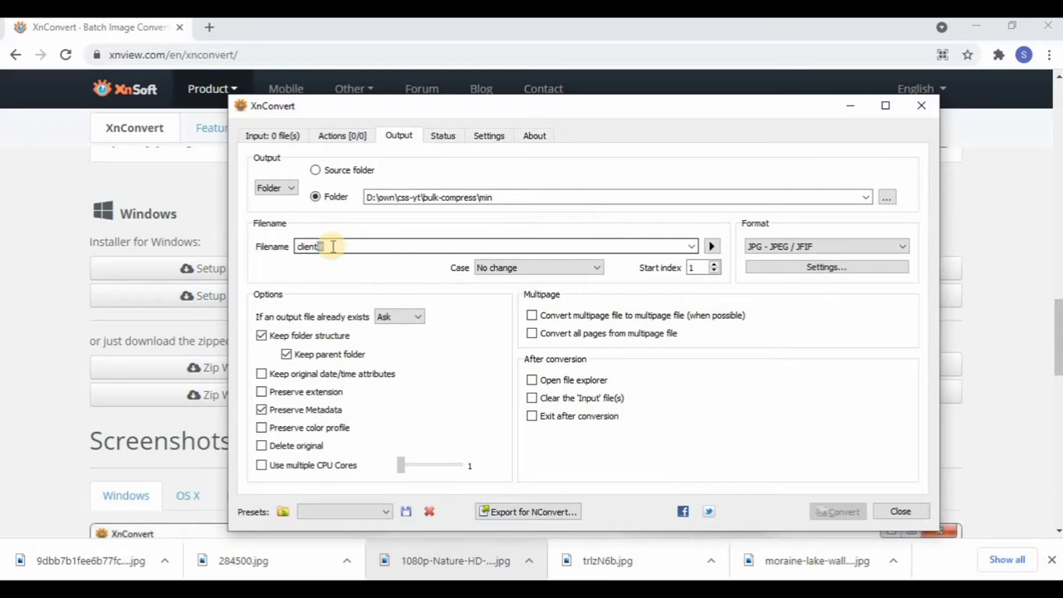
{"action": "left_click_drag", "start_coordinate": [332, 246], "coordinate": [286, 244]}
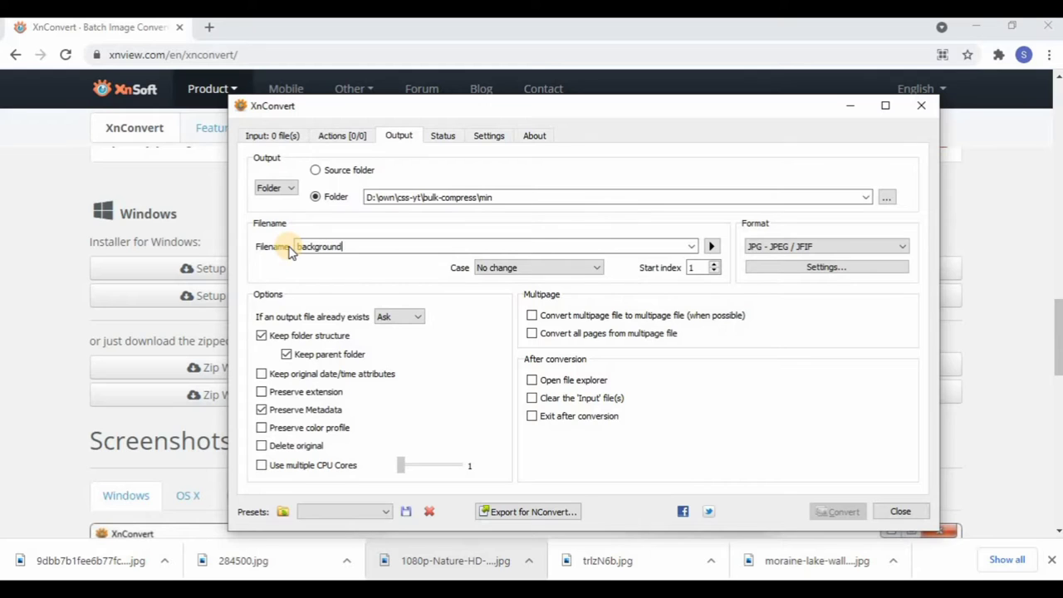
{"action": "type", "text": "background#"}
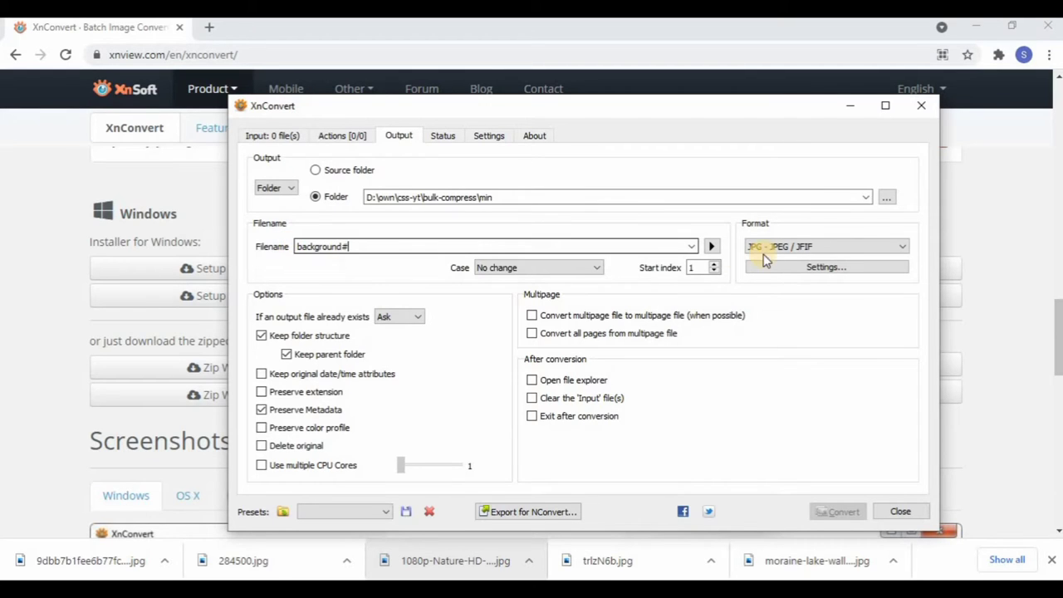
{"action": "left_click", "coordinate": [712, 246]}
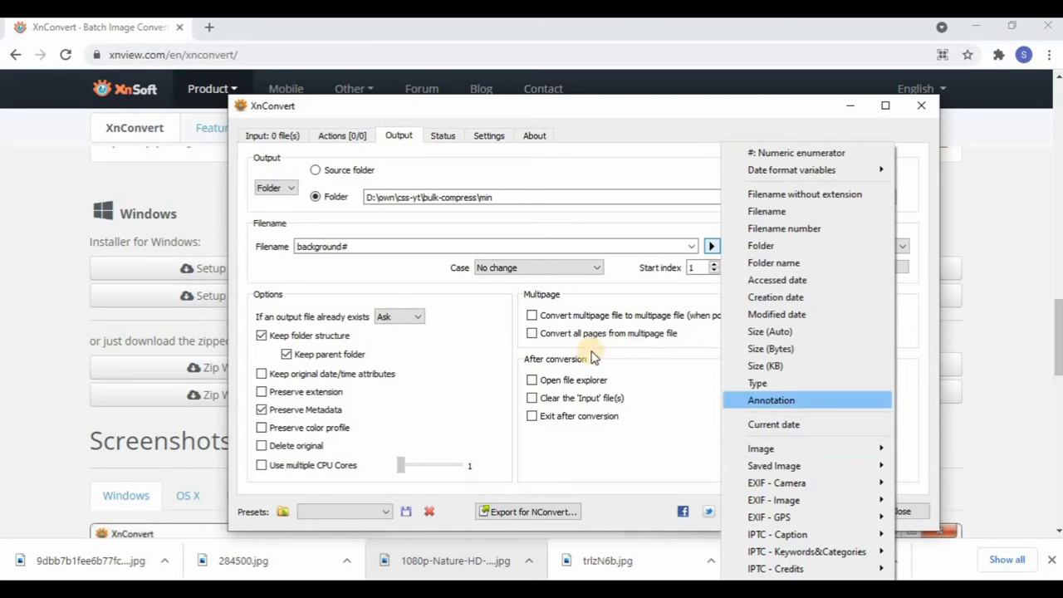
{"action": "left_click", "coordinate": [490, 294]}
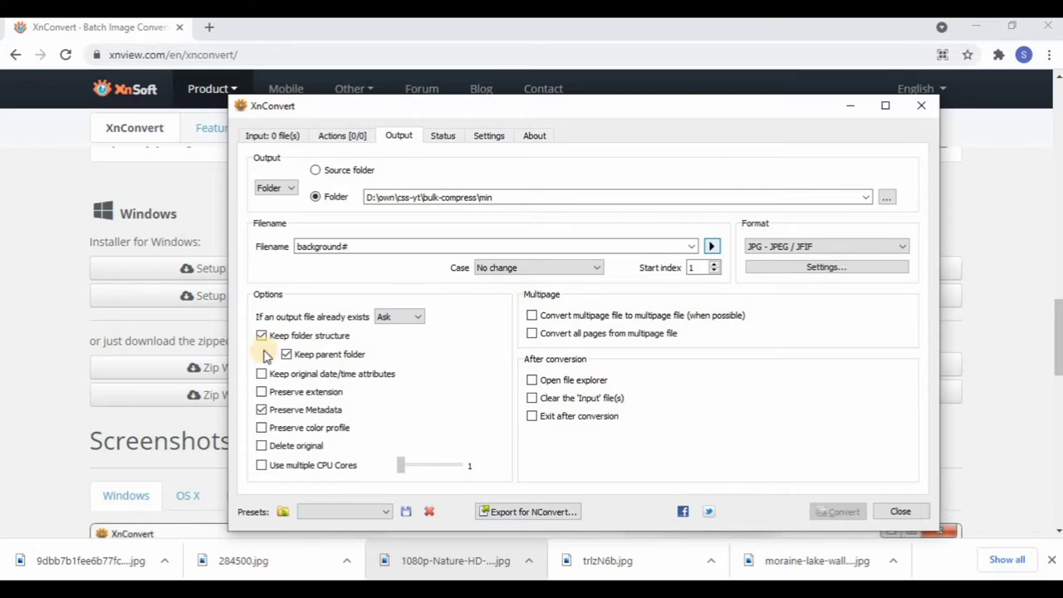
{"action": "left_click", "coordinate": [302, 337]}
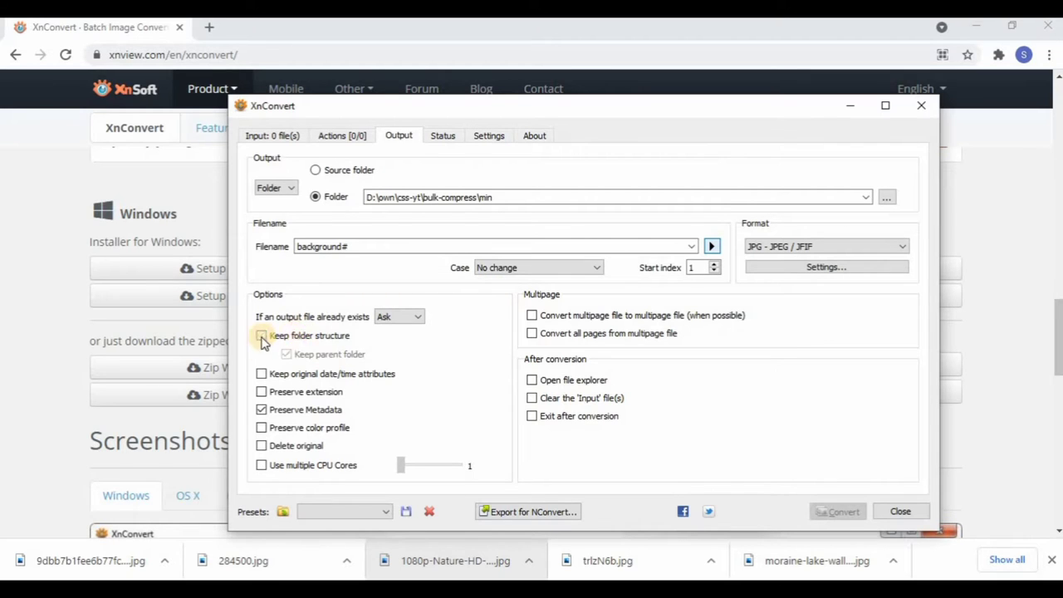
{"action": "left_click", "coordinate": [303, 340]}
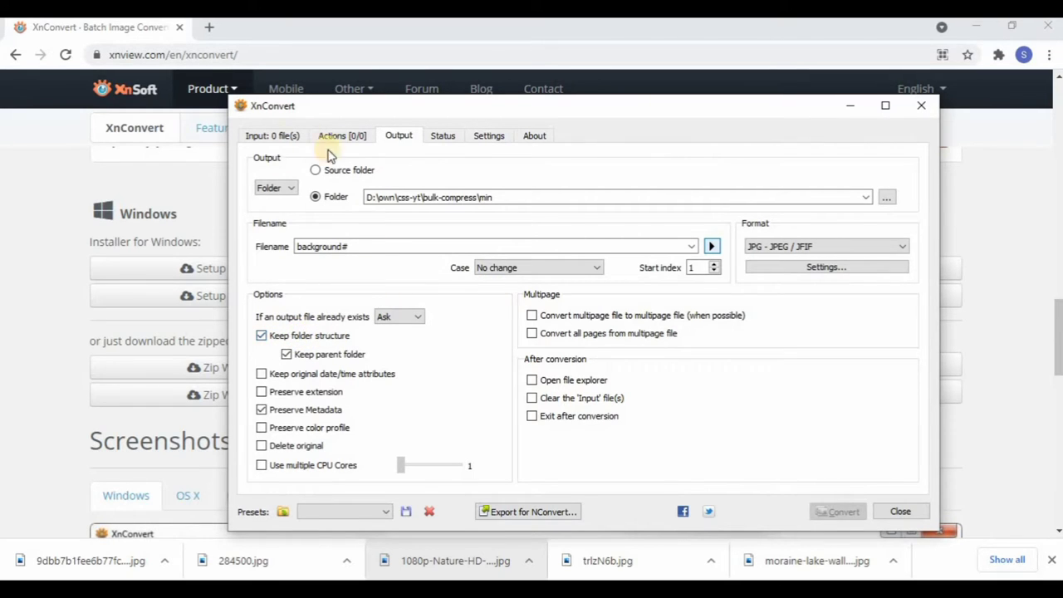
- Switch to File Explorer and look at the images in folder 1 of the bulk-compress folder
{"action": "left_click", "coordinate": [280, 137]}
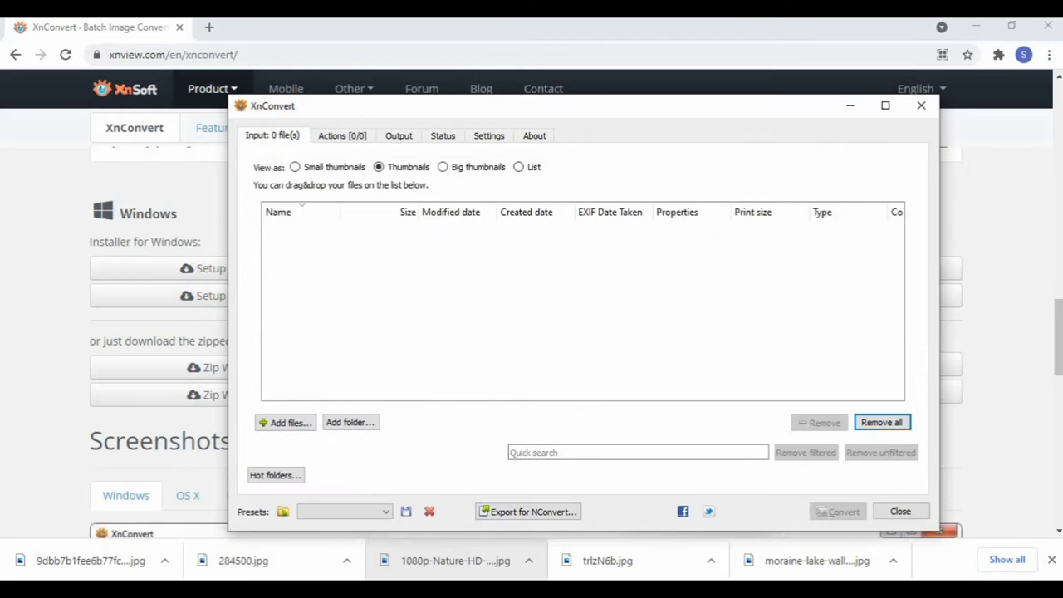
{"action": "mouse_move", "coordinate": [363, 517]}
{"action": "left_click", "coordinate": [439, 532]}
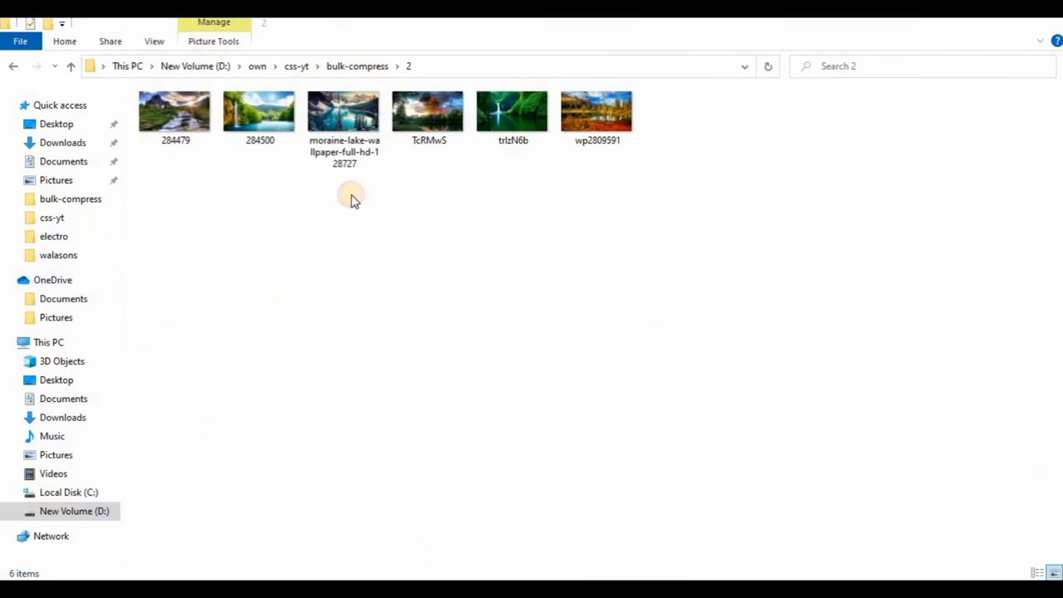
{"action": "left_click", "coordinate": [376, 68]}
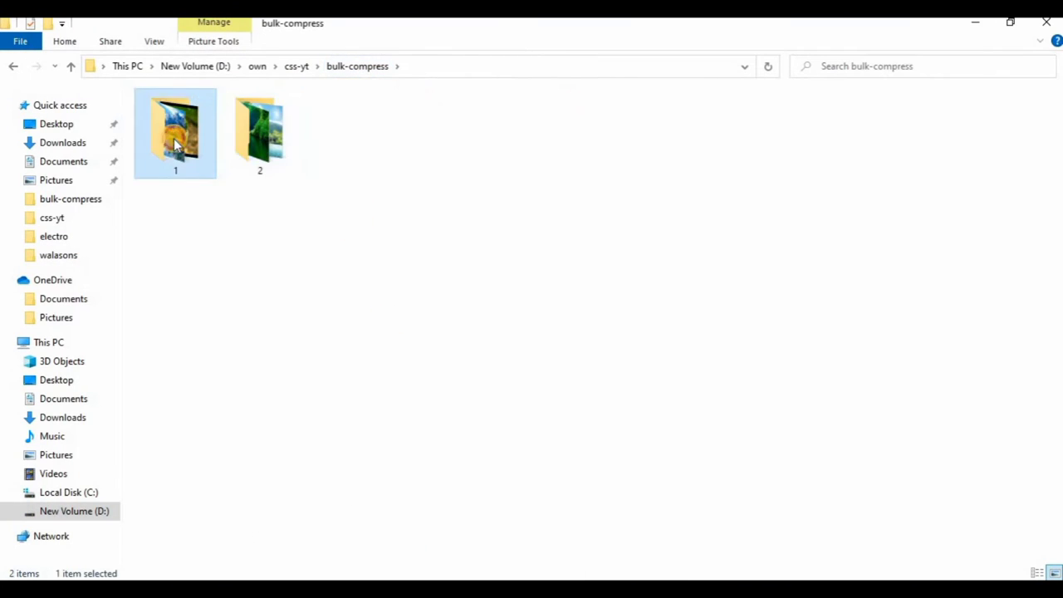
{"action": "double_click", "coordinate": [174, 138]}
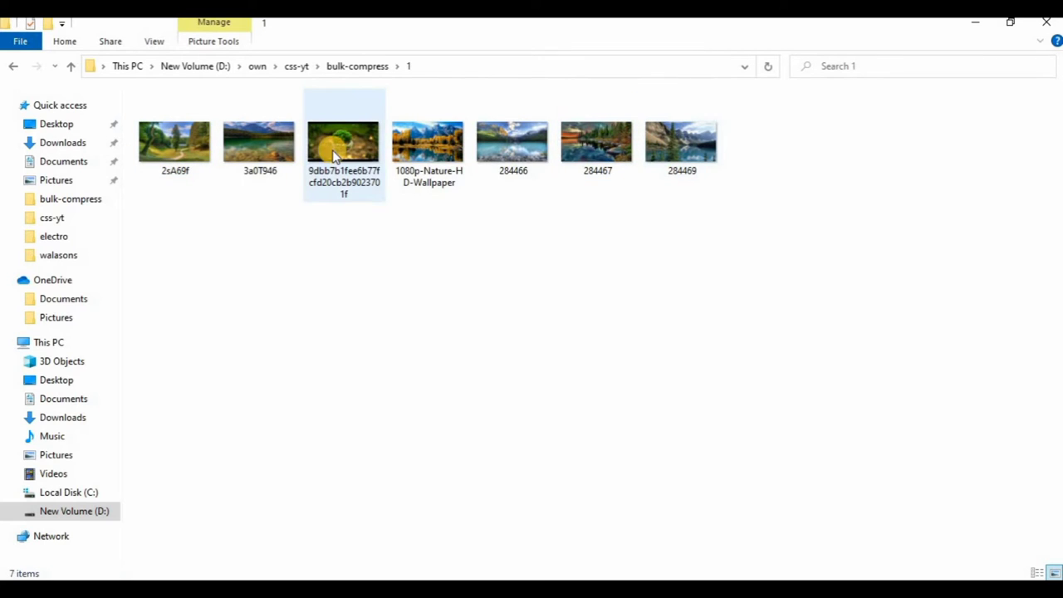
{"action": "mouse_move", "coordinate": [334, 155]}
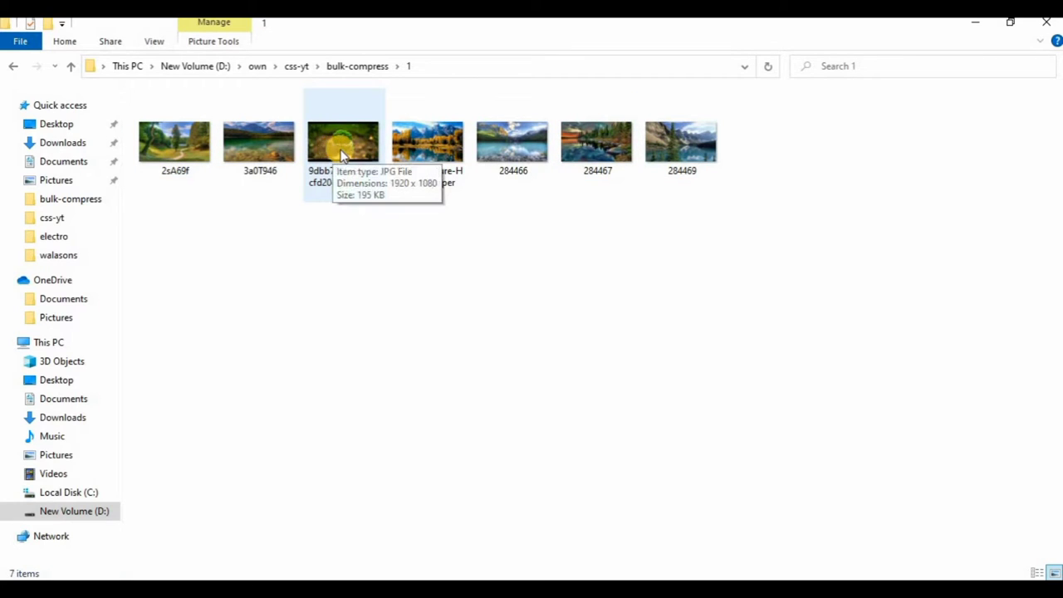
- Add both folders, 1 and 2, from the bulk-compress folder to XnConvert's input files
{"action": "left_click", "coordinate": [346, 66]}
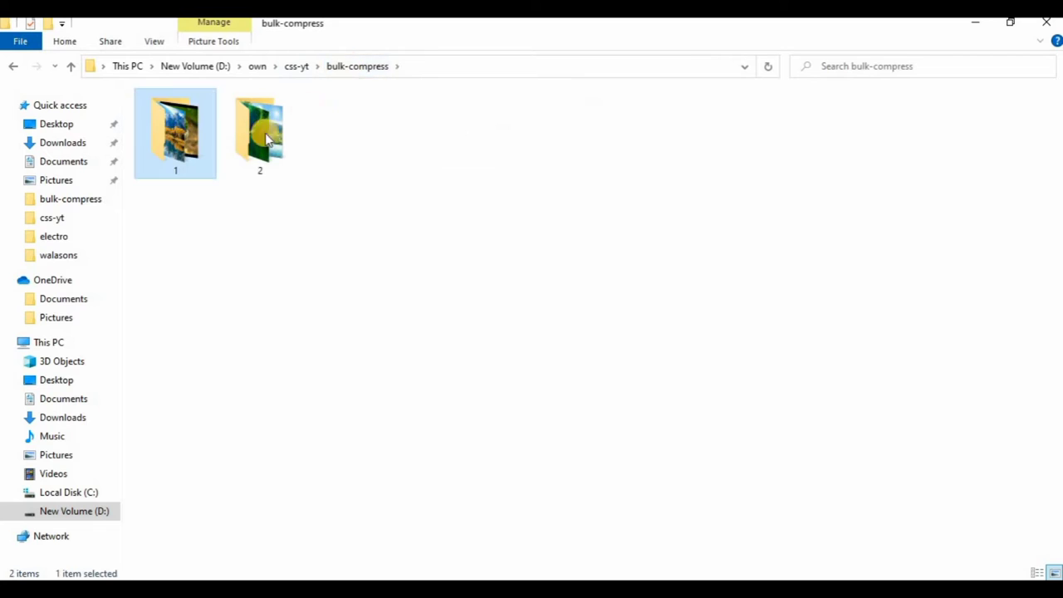
{"action": "left_click", "coordinate": [272, 137], "text": "ctrl"}
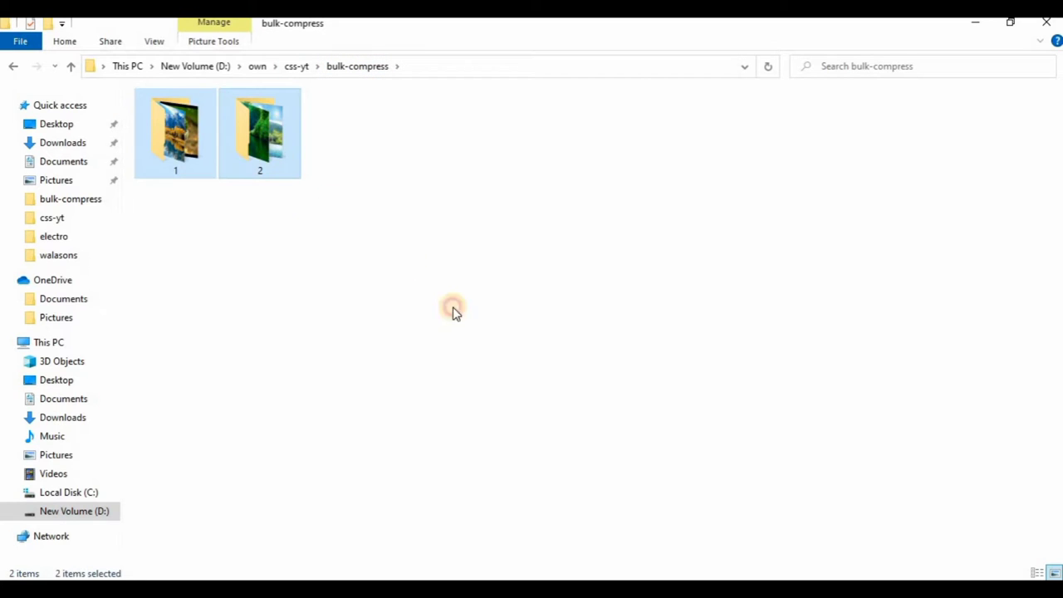
{"action": "left_click_drag", "start_coordinate": [454, 312], "coordinate": [446, 287]}
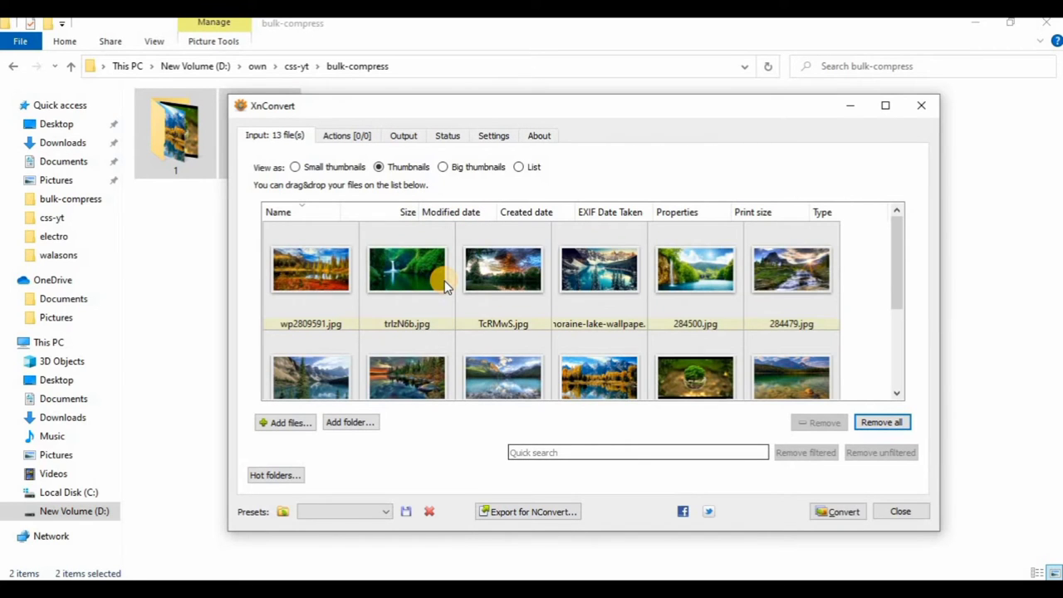
{"action": "scroll", "coordinate": [401, 278], "scroll_direction": "down", "scroll_amount": 3}
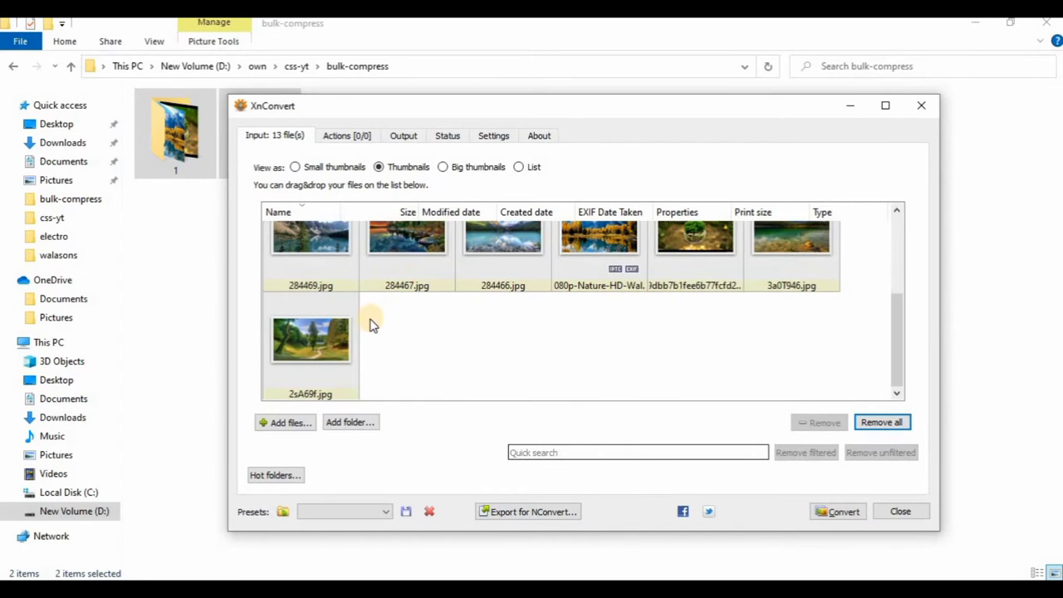
{"action": "scroll", "coordinate": [365, 312], "scroll_direction": "up", "scroll_amount": 3}
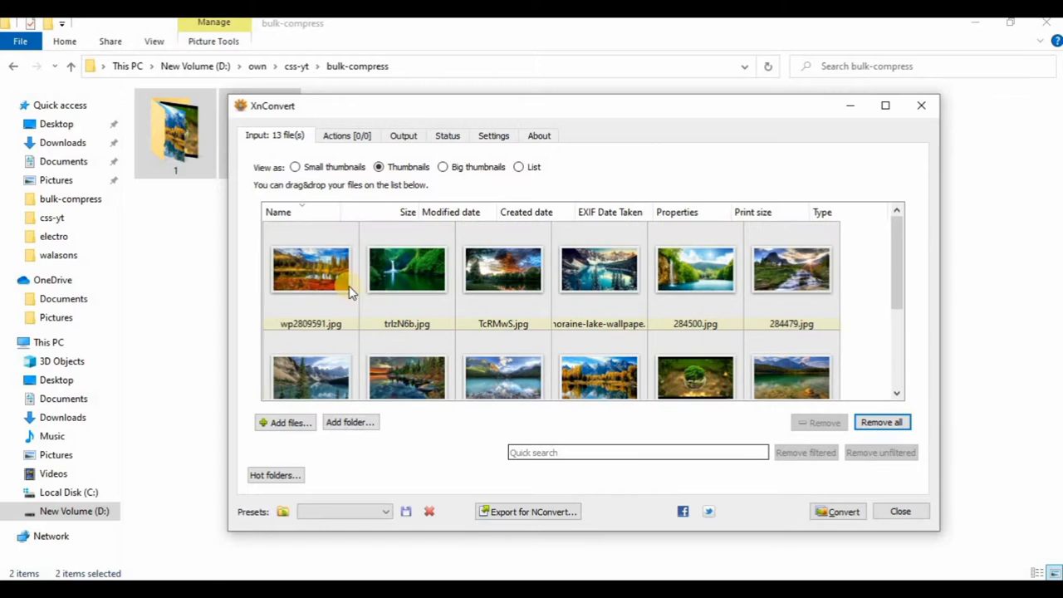
- Add a Resize action in Width mode at 767 pixels and inspect the resized image in the preview
{"action": "left_click", "coordinate": [359, 143]}
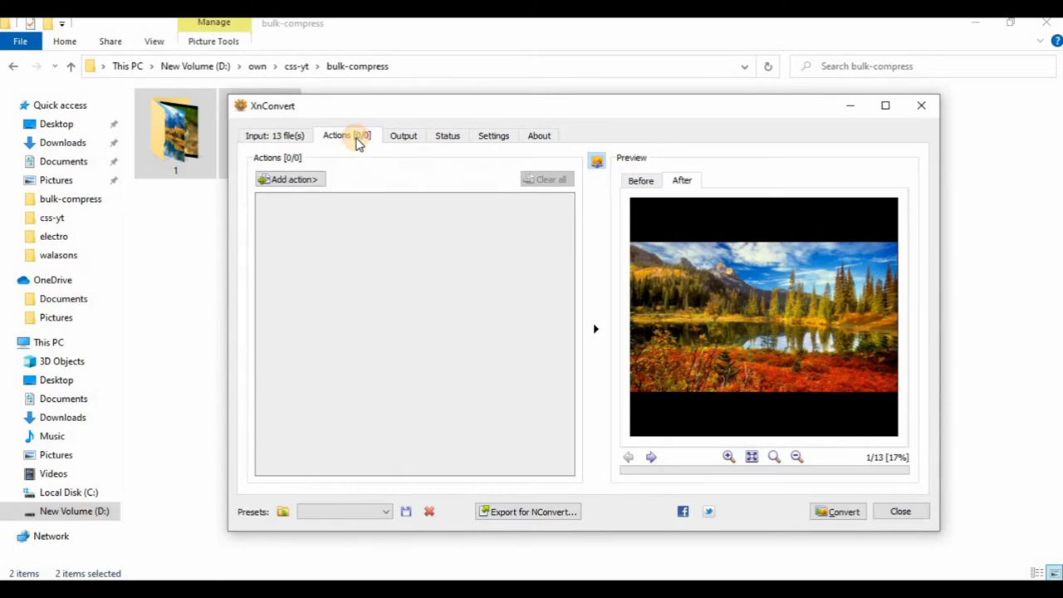
{"action": "left_click", "coordinate": [305, 184]}
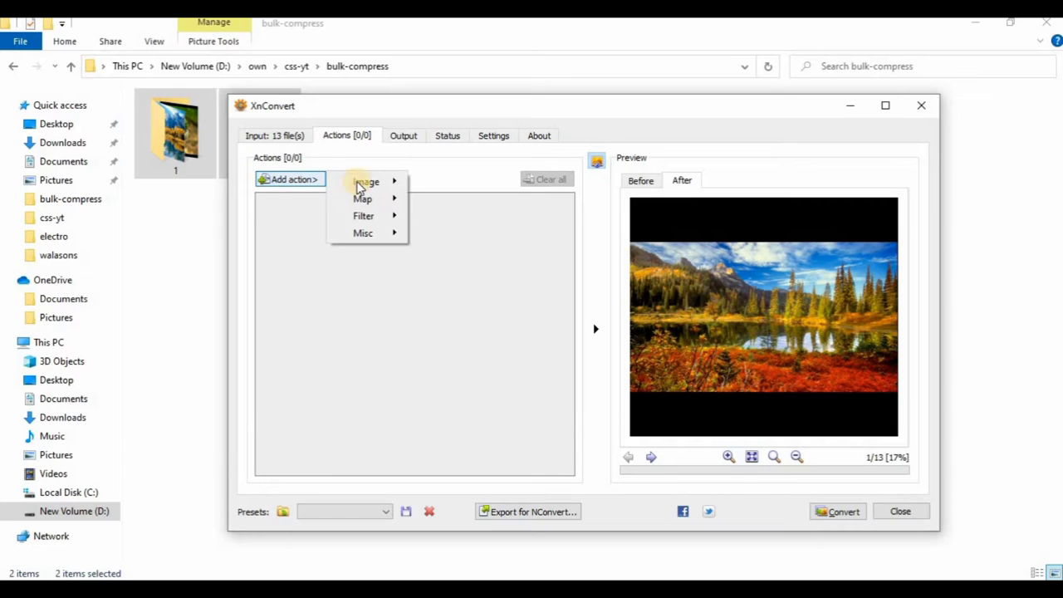
{"action": "mouse_move", "coordinate": [362, 181]}
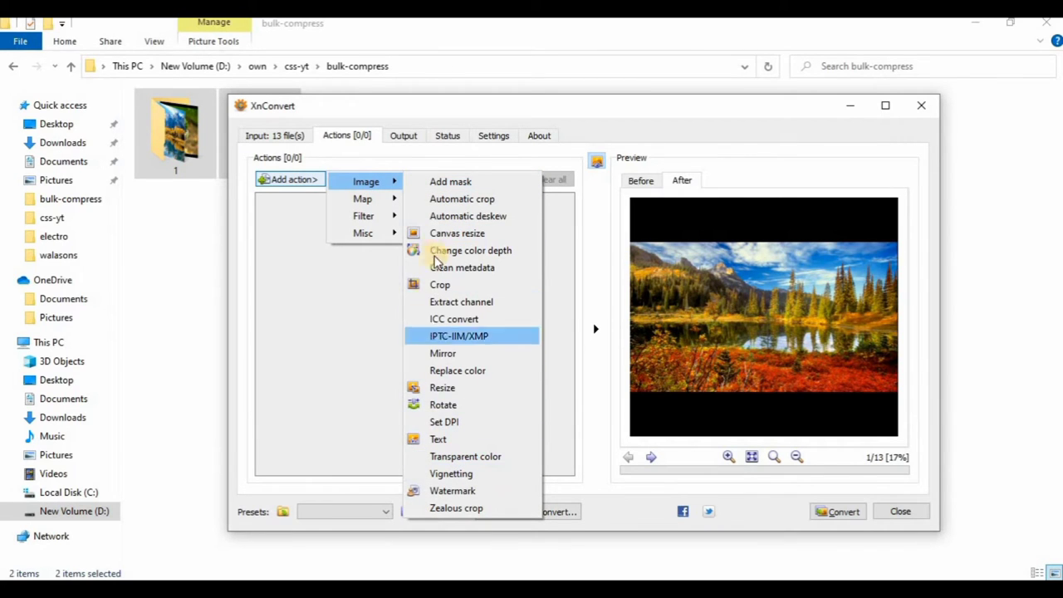
{"action": "left_click", "coordinate": [445, 388]}
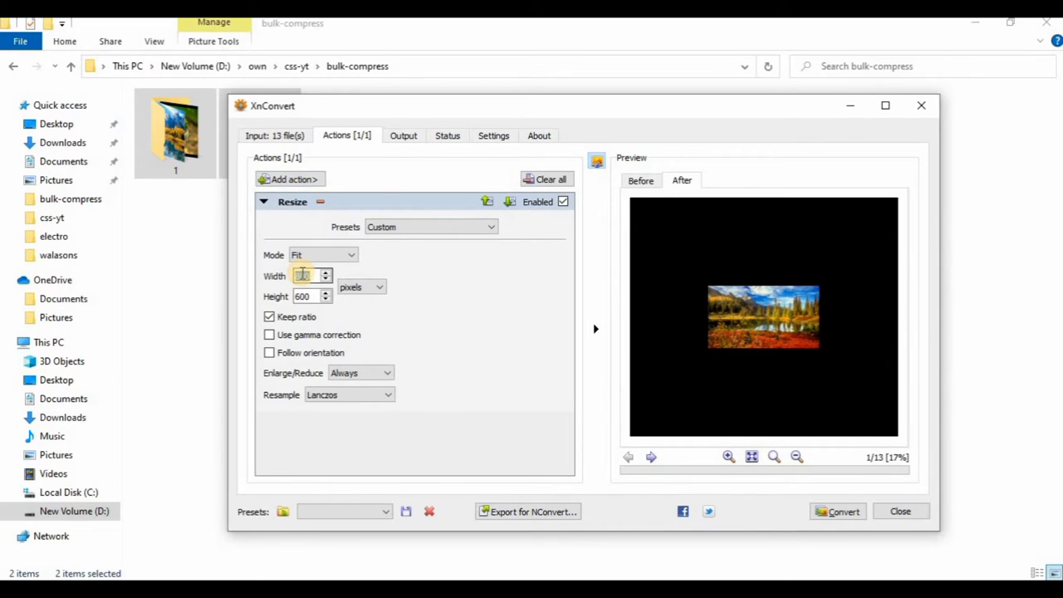
{"action": "left_click", "coordinate": [336, 258]}
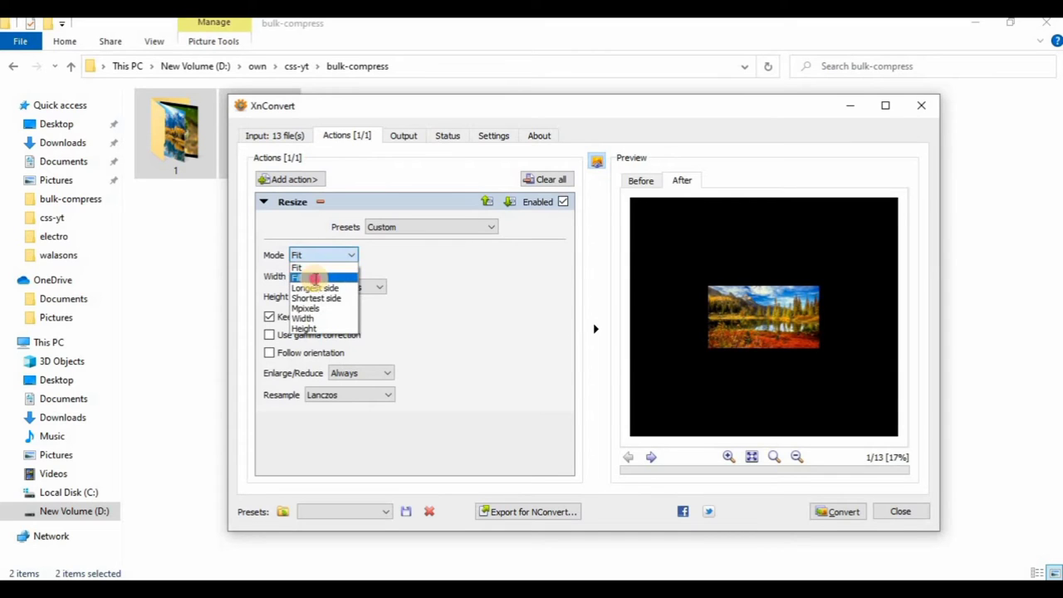
{"action": "left_click", "coordinate": [309, 276]}
{"action": "left_click", "coordinate": [348, 257]}
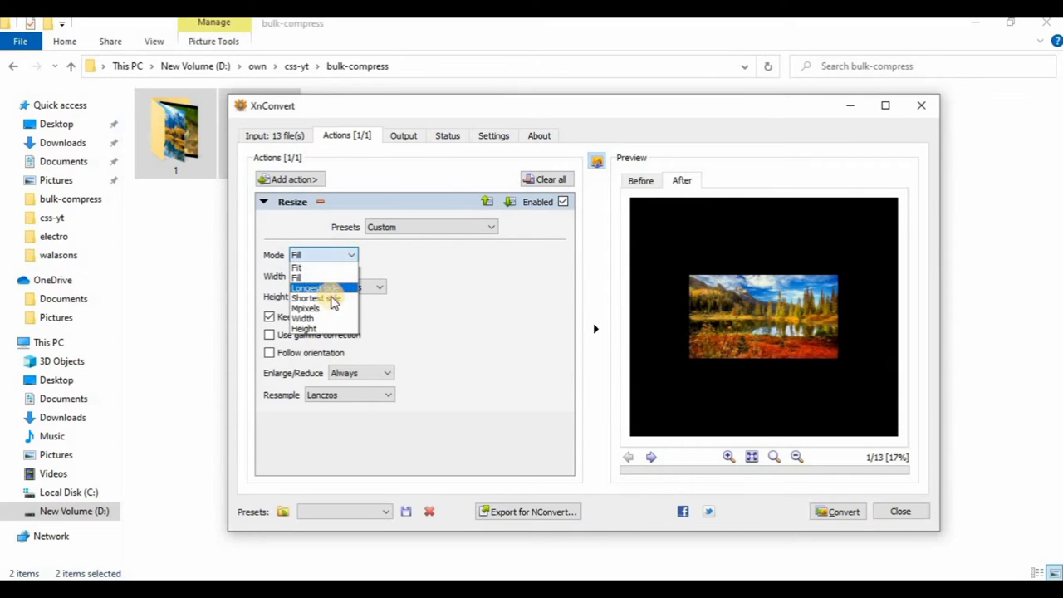
{"action": "left_click", "coordinate": [314, 316]}
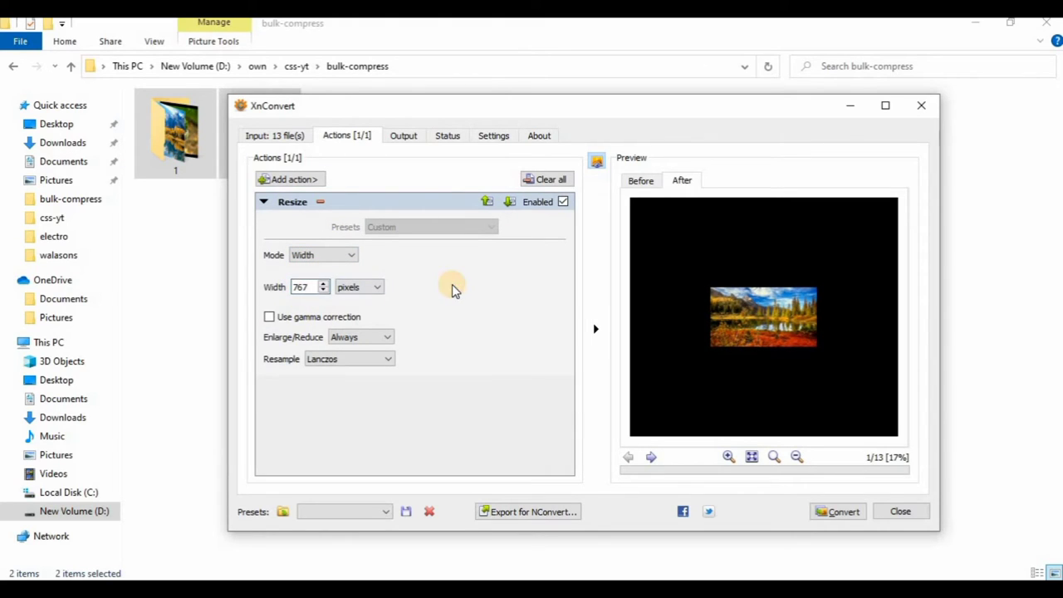
{"action": "left_click", "coordinate": [728, 457]}
{"action": "scroll", "coordinate": [717, 333], "scroll_direction": "up", "scroll_amount": 1}
{"action": "scroll", "coordinate": [729, 334], "scroll_direction": "down", "scroll_amount": 1}
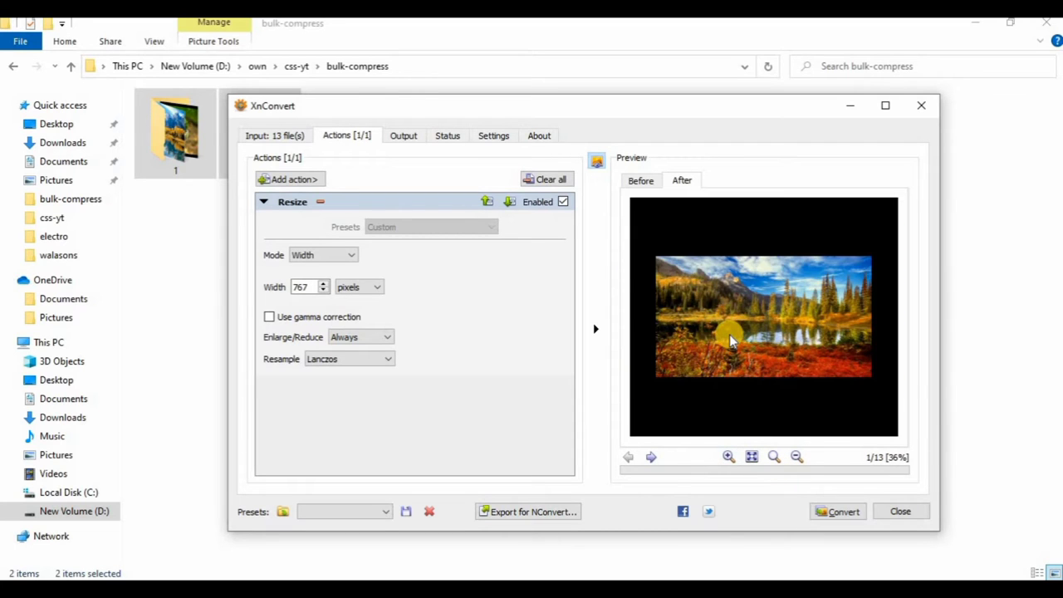
{"action": "scroll", "coordinate": [729, 334], "scroll_direction": "up", "scroll_amount": 1}
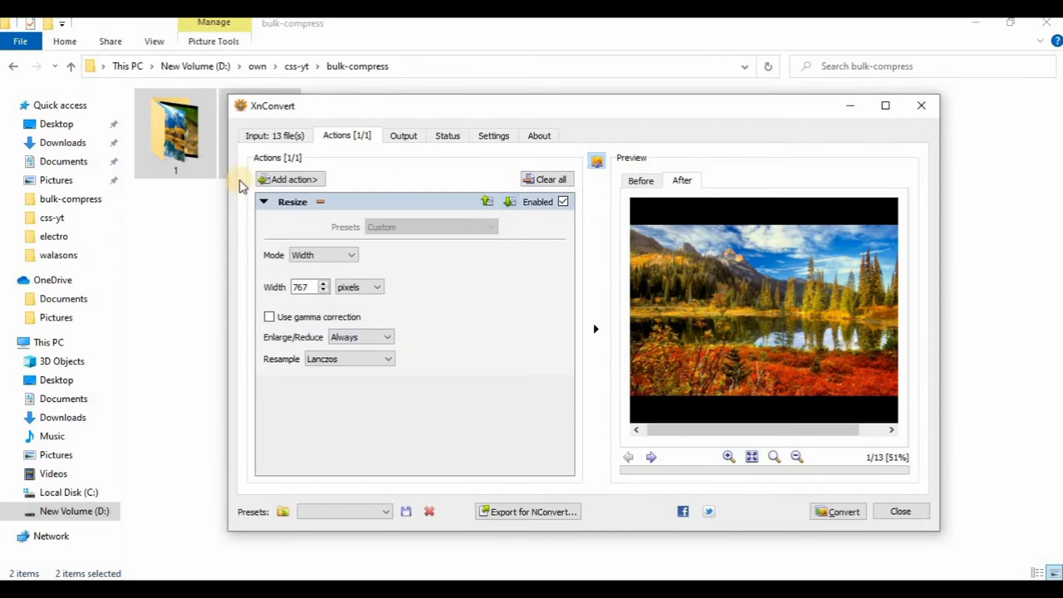
- Add a Watermark action using watermark.png, set its position to Bottom right and inspect that area of the preview
{"action": "left_click", "coordinate": [287, 179]}
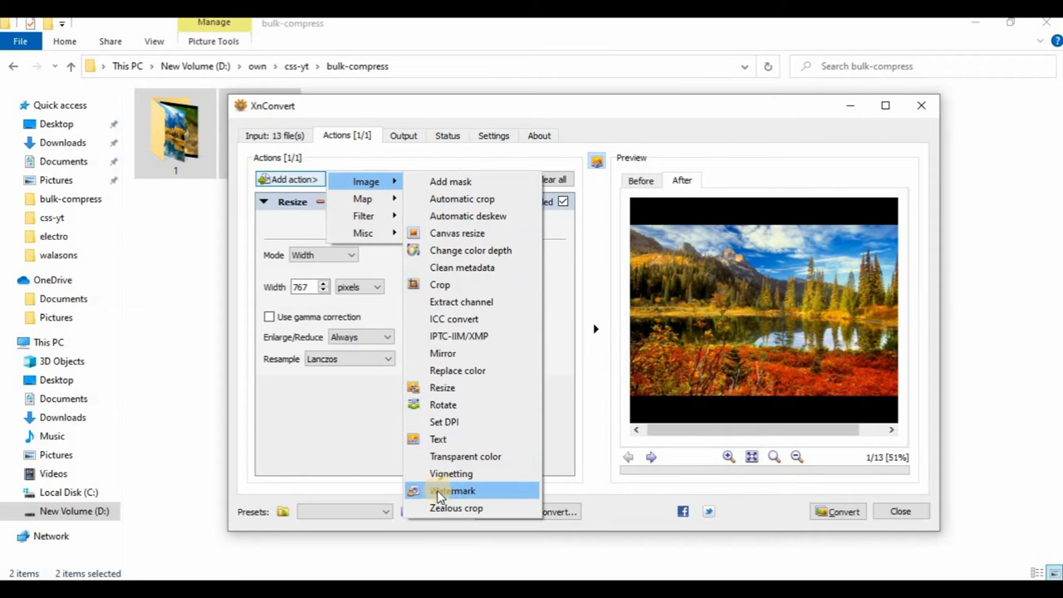
{"action": "left_click", "coordinate": [447, 493]}
{"action": "scroll", "coordinate": [449, 367], "scroll_direction": "down", "scroll_amount": 1}
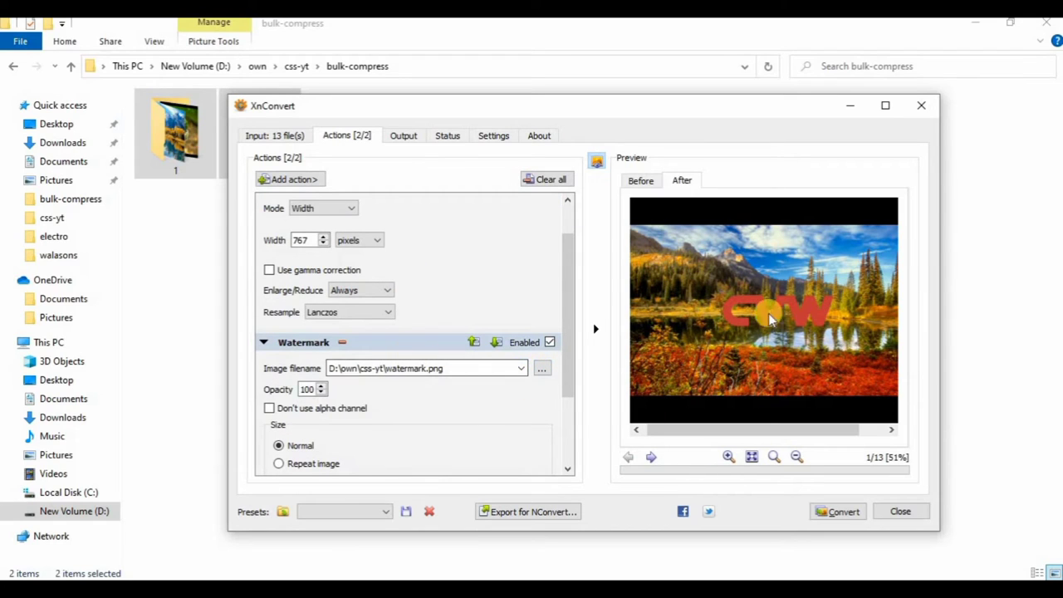
{"action": "scroll", "coordinate": [427, 396], "scroll_direction": "down", "scroll_amount": 3}
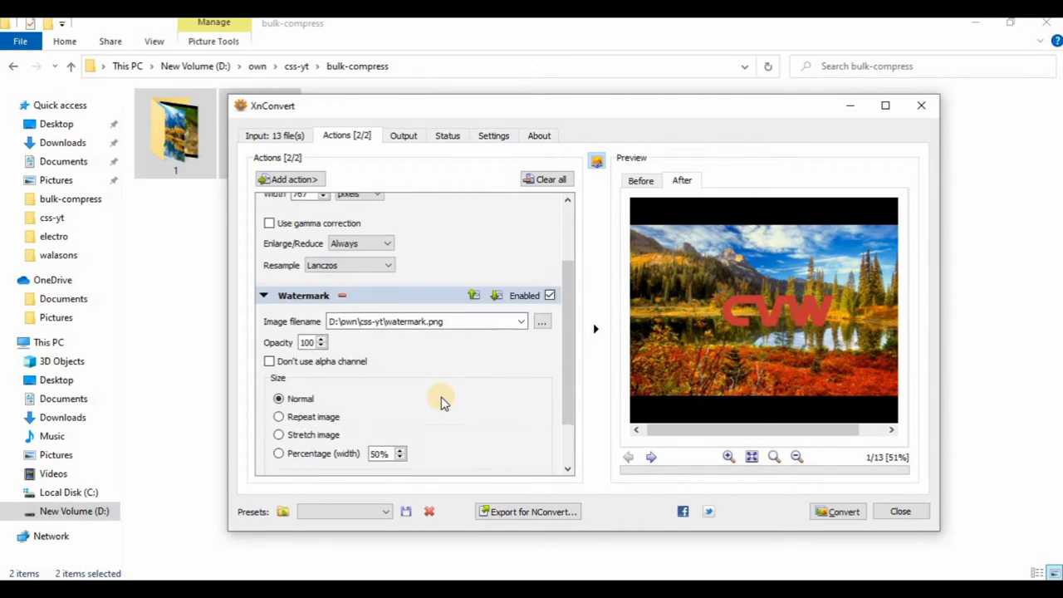
{"action": "left_click", "coordinate": [346, 423]}
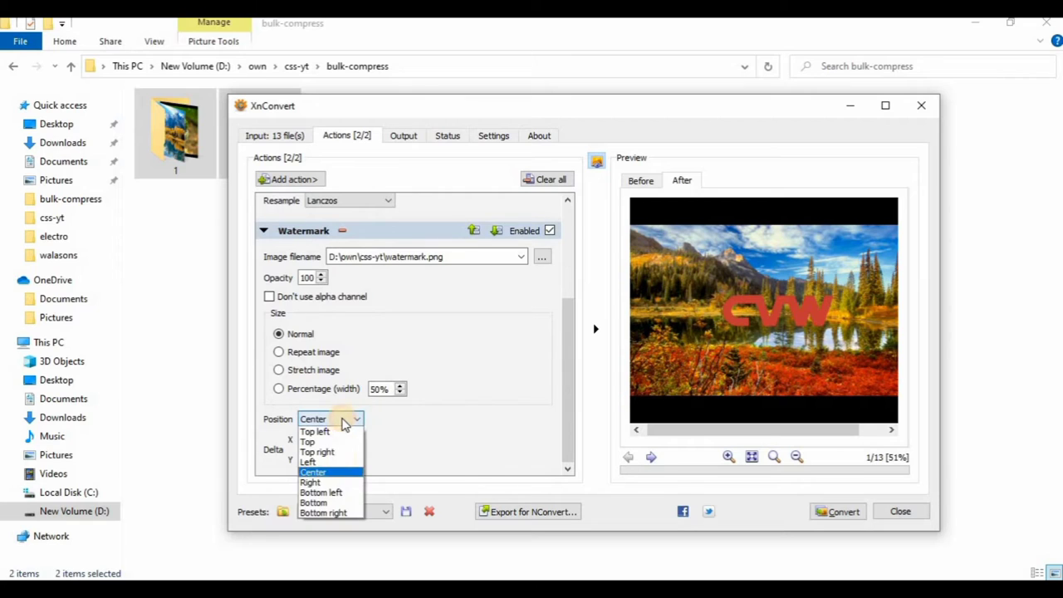
{"action": "left_click", "coordinate": [332, 493]}
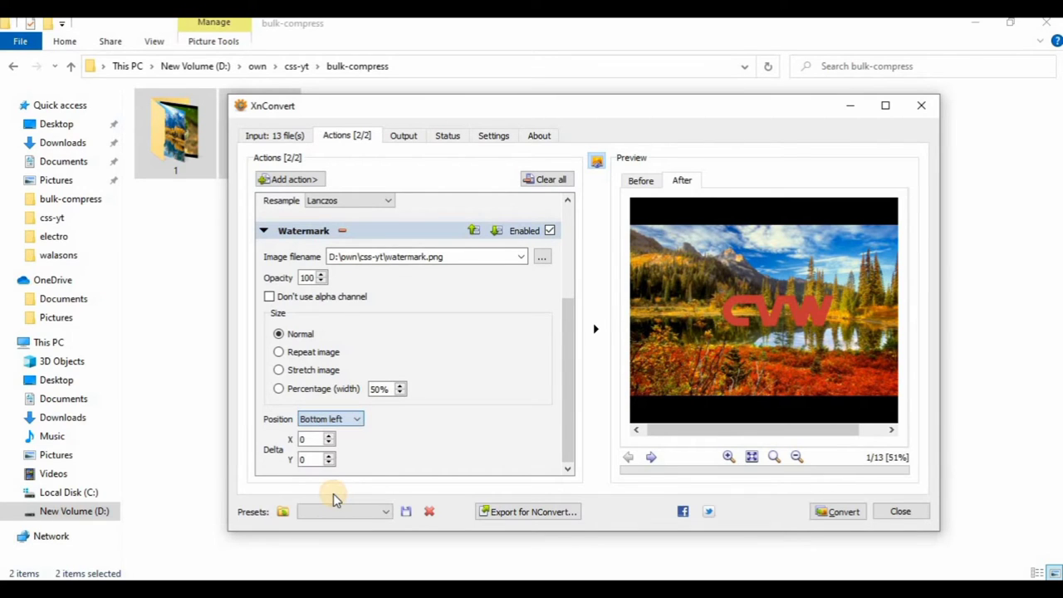
{"action": "left_click", "coordinate": [342, 418]}
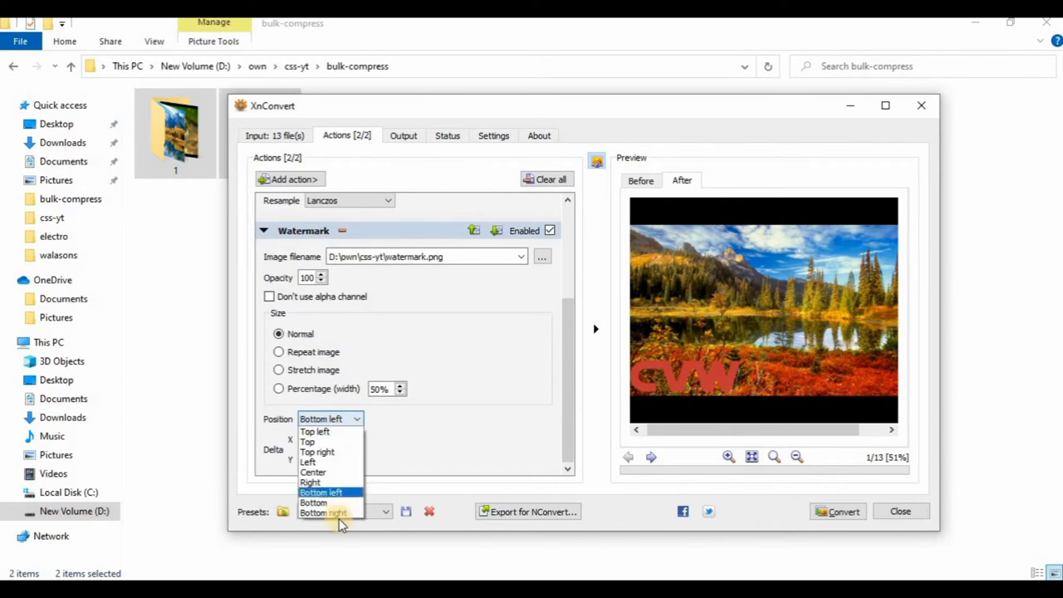
{"action": "left_click", "coordinate": [339, 518]}
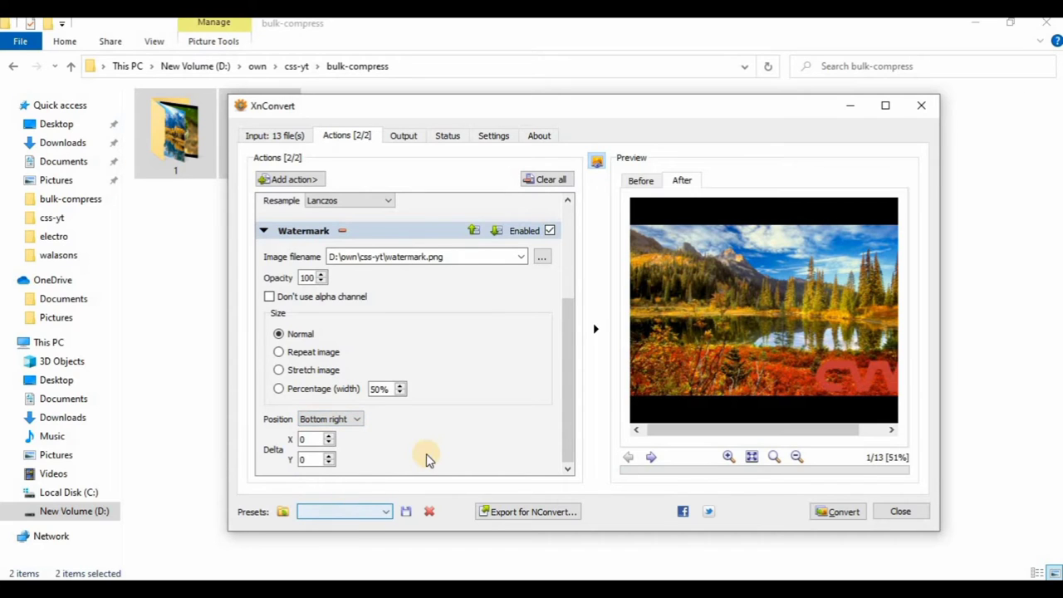
{"action": "left_click_drag", "start_coordinate": [735, 432], "coordinate": [801, 429]}
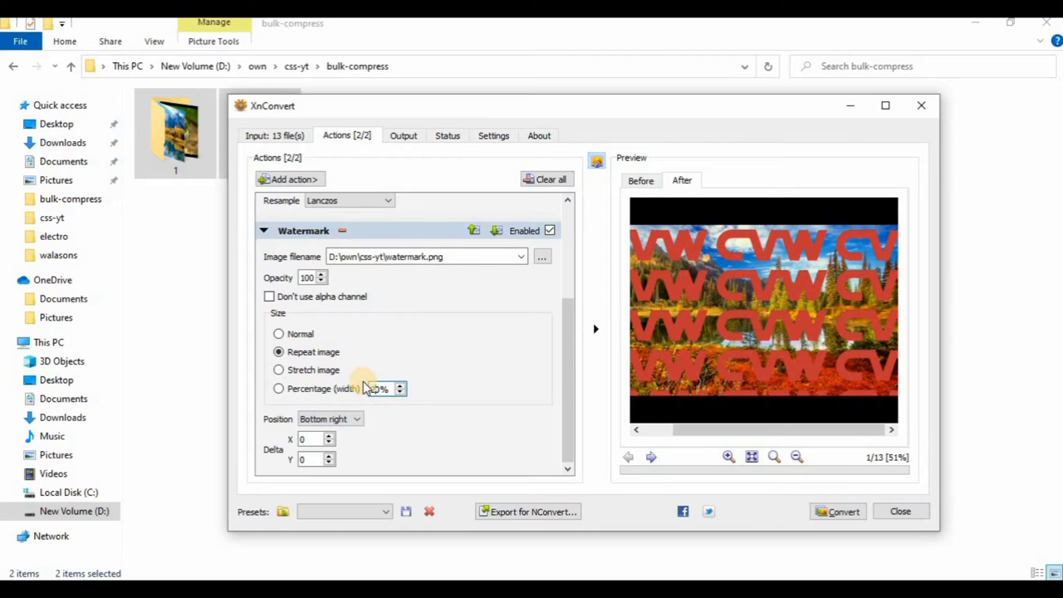
- Compare the watermark's size options, including Percentage (width) at 20%, and set it to Normal size with opacity 50
{"action": "left_click", "coordinate": [426, 349]}
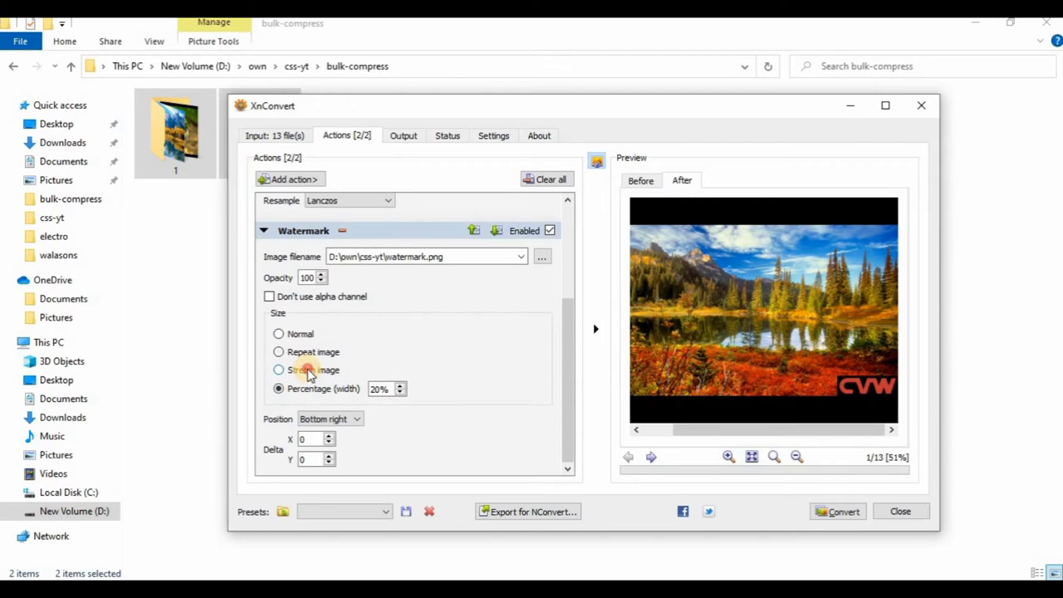
{"action": "left_click", "coordinate": [309, 371]}
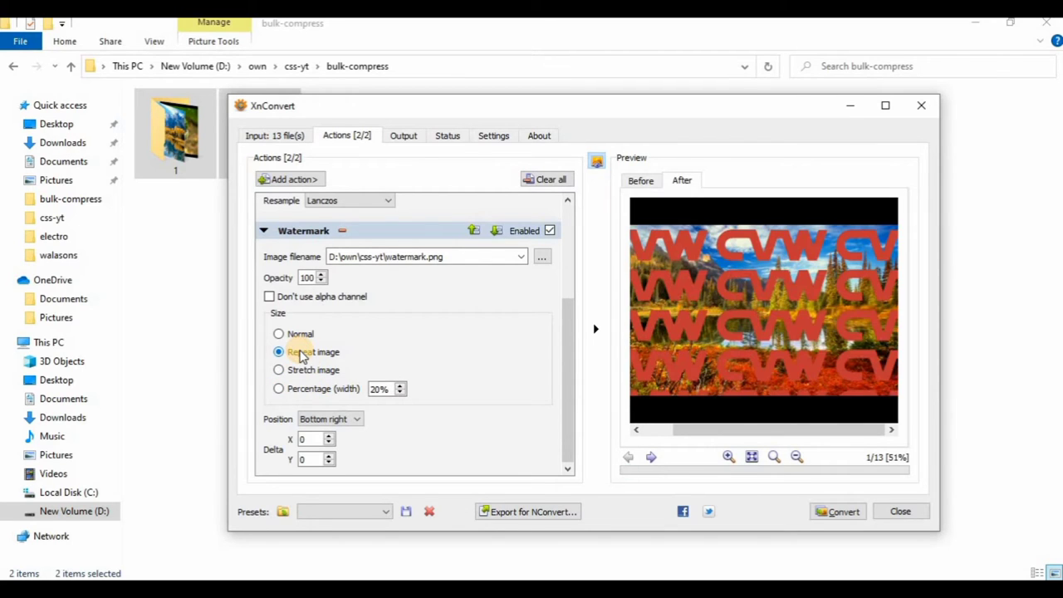
{"action": "left_click", "coordinate": [300, 335]}
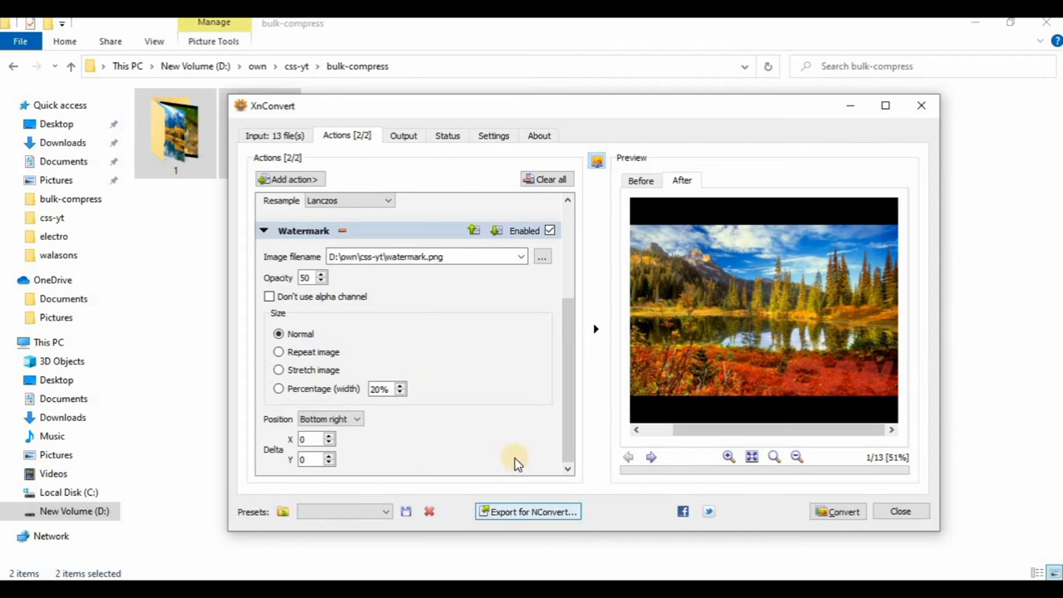
- Collapse the settings of the Watermark and Resize actions
{"action": "scroll", "coordinate": [449, 200], "scroll_direction": "up", "scroll_amount": 3}
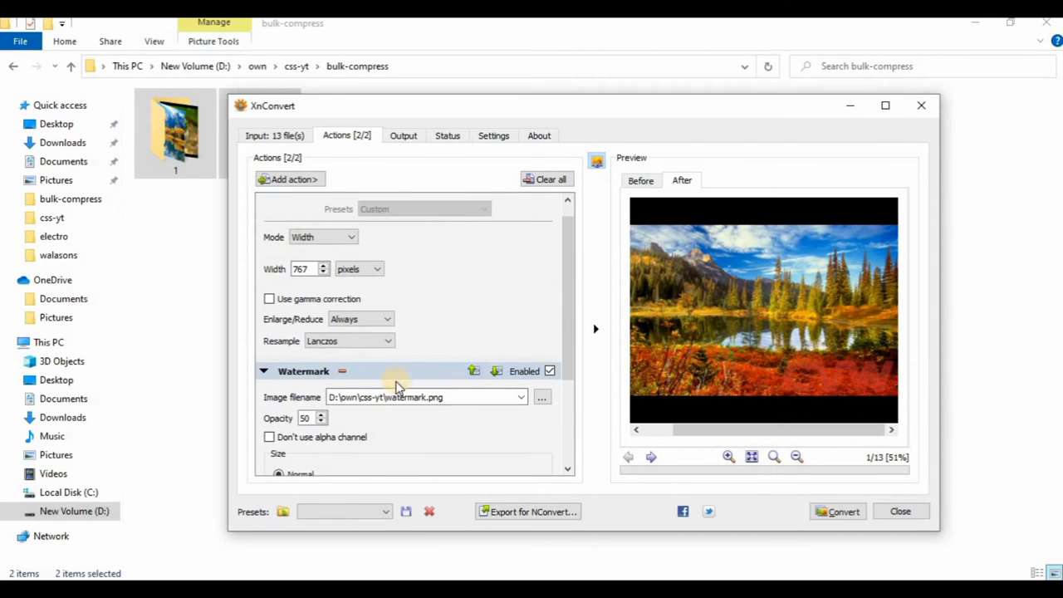
{"action": "left_click", "coordinate": [265, 371]}
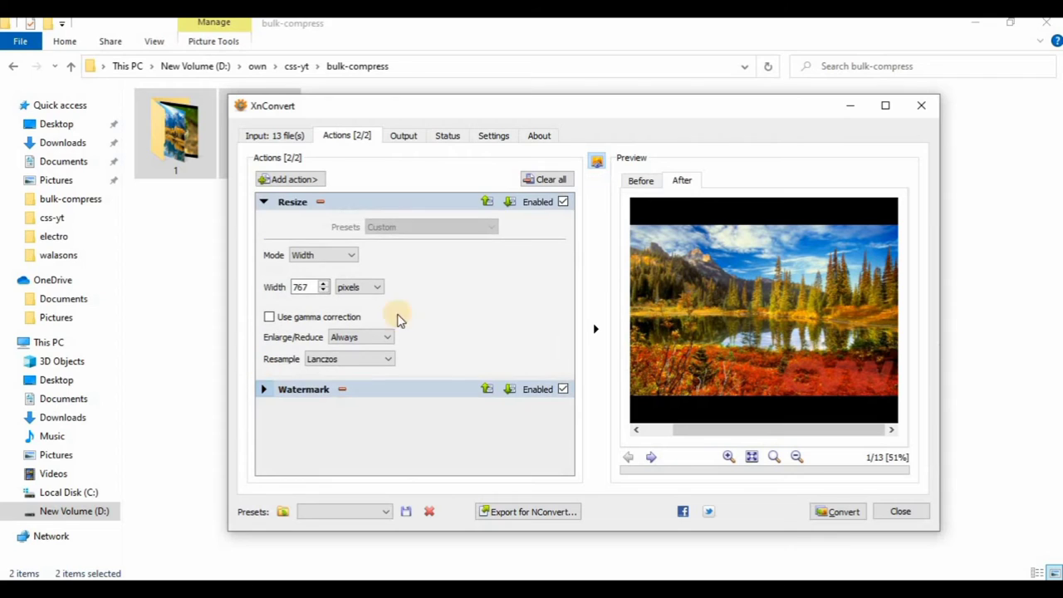
{"action": "left_click", "coordinate": [264, 202]}
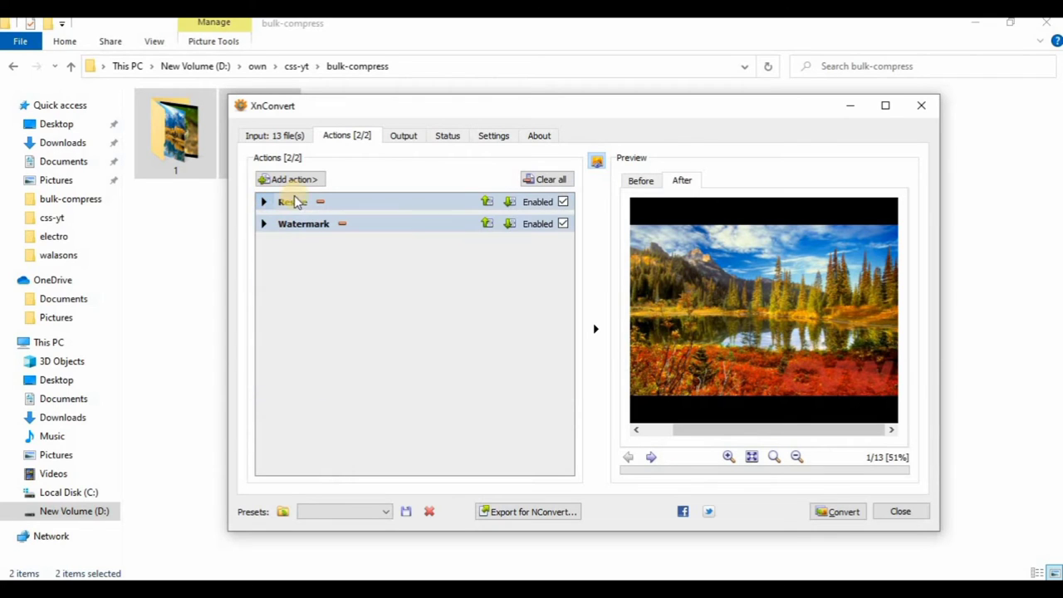
{"action": "left_click", "coordinate": [312, 183]}
{"action": "left_click", "coordinate": [387, 182]}
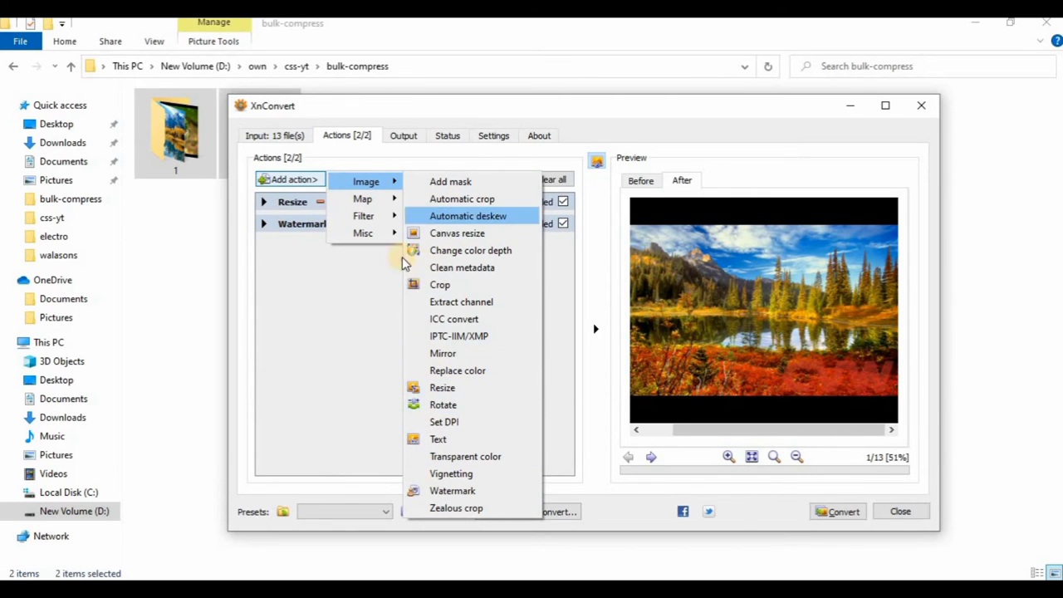
{"action": "mouse_move", "coordinate": [369, 204]}
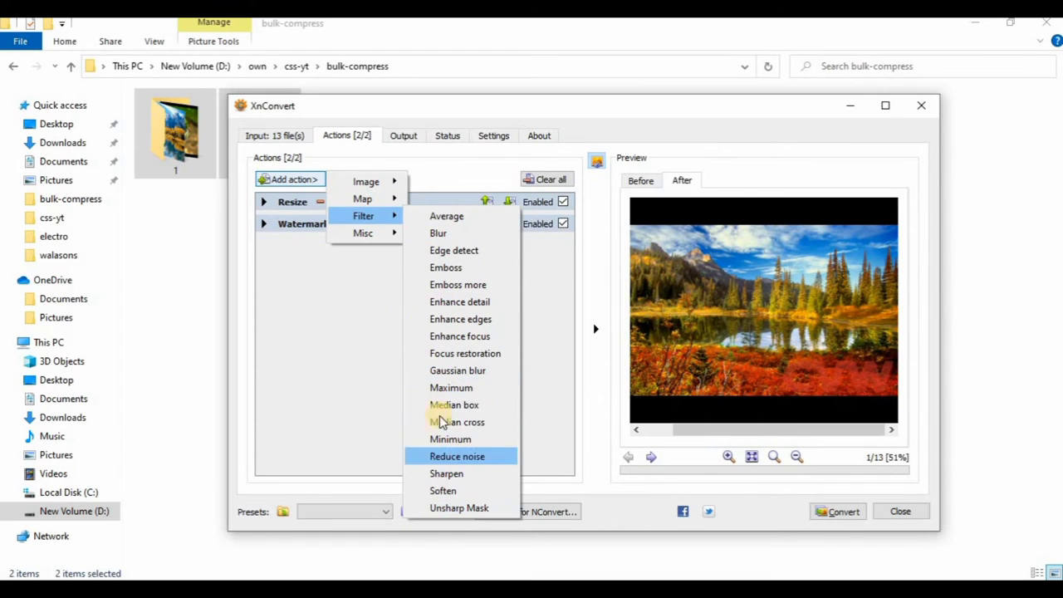
{"action": "mouse_move", "coordinate": [375, 240]}
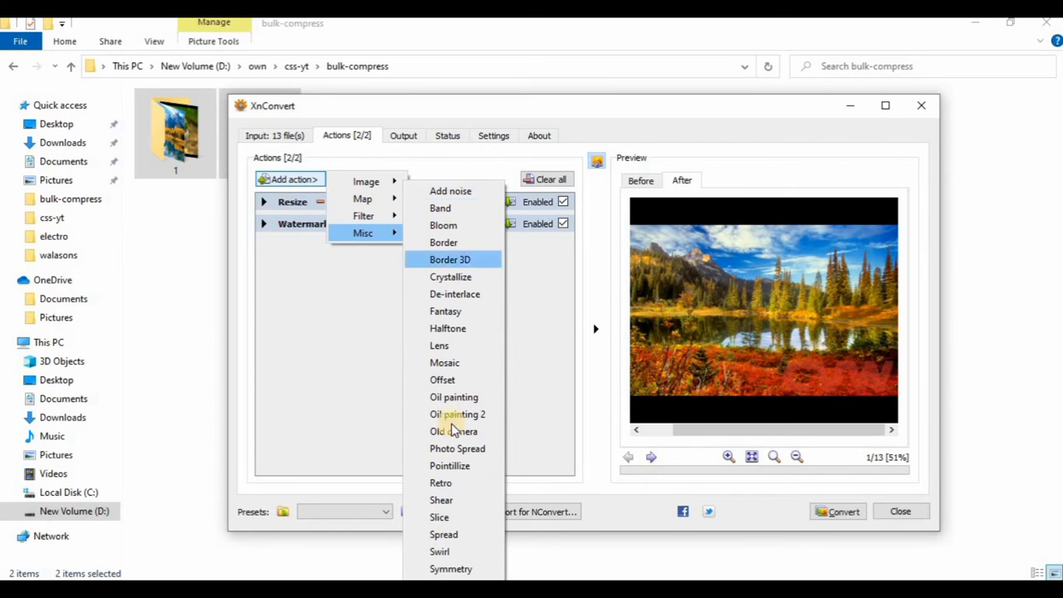
{"action": "left_click", "coordinate": [352, 291]}
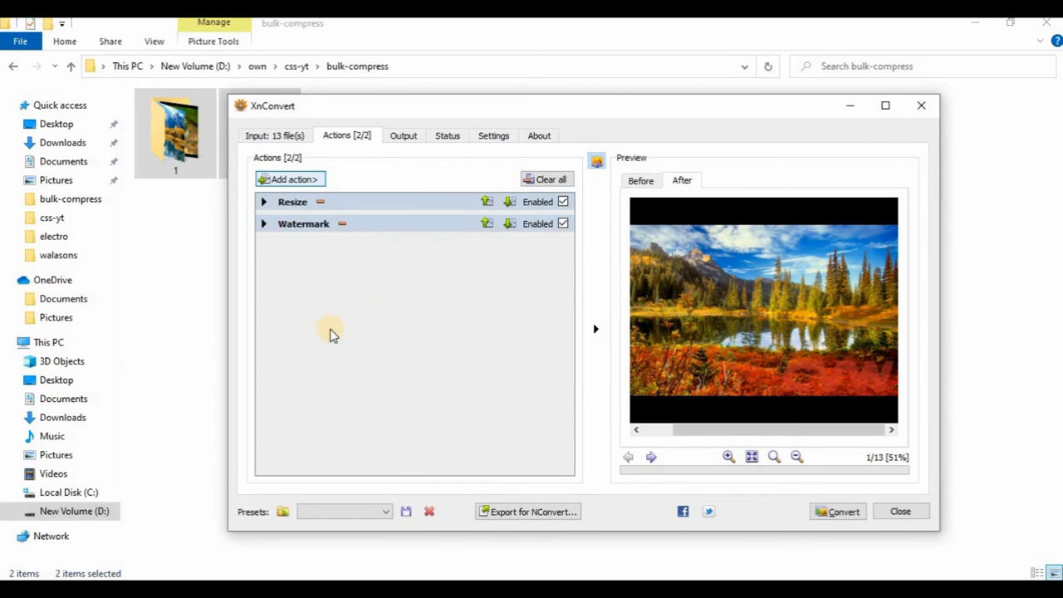
- Review the output folder, the filename pattern with its available variables, and the Keep folder structure option in the output settings
{"action": "left_click", "coordinate": [402, 135]}
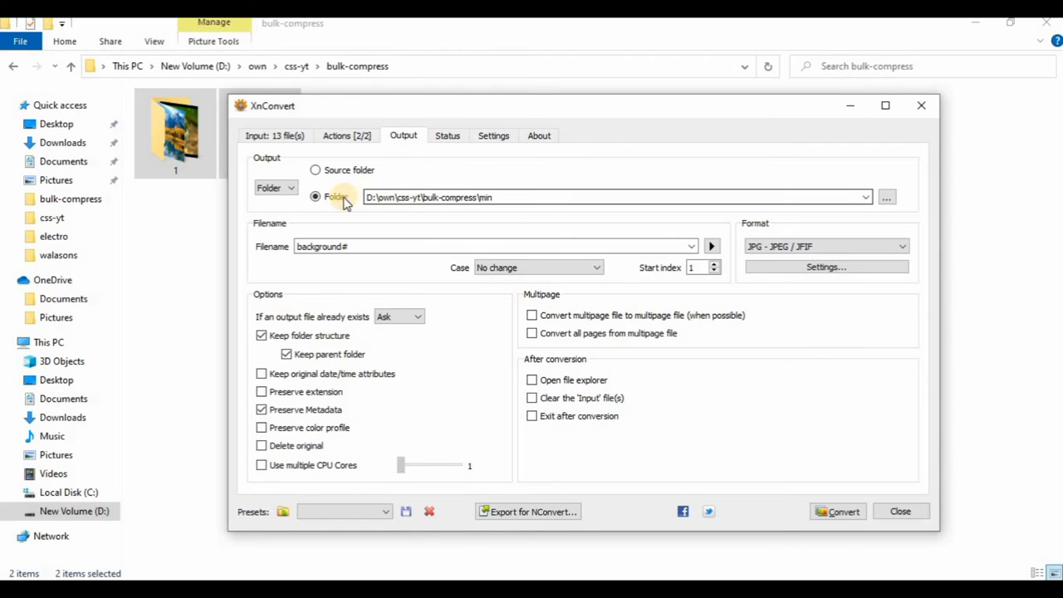
{"action": "left_click", "coordinate": [374, 195]}
{"action": "left_click_drag", "start_coordinate": [374, 195], "coordinate": [490, 196]}
{"action": "left_click", "coordinate": [500, 196]}
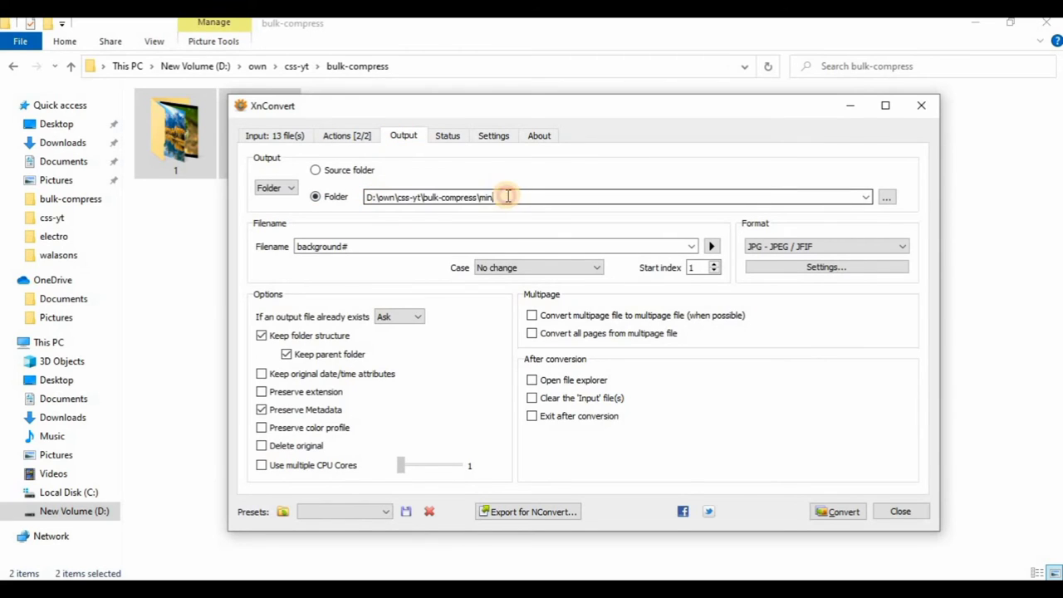
{"action": "left_click", "coordinate": [398, 247]}
{"action": "left_click_drag", "start_coordinate": [299, 245], "coordinate": [345, 245]}
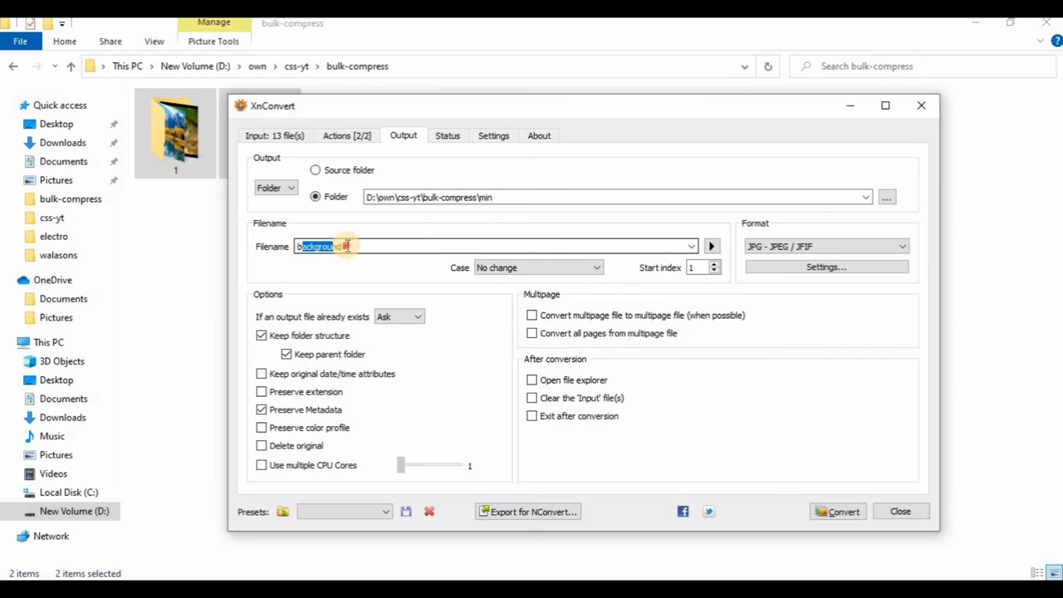
{"action": "left_click", "coordinate": [711, 246]}
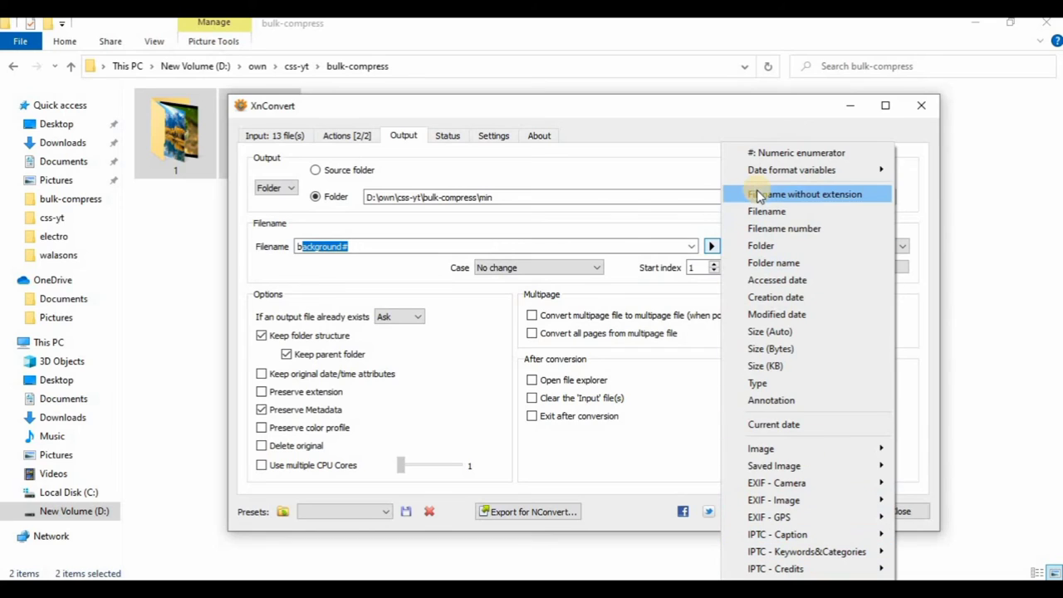
{"action": "left_click", "coordinate": [394, 266]}
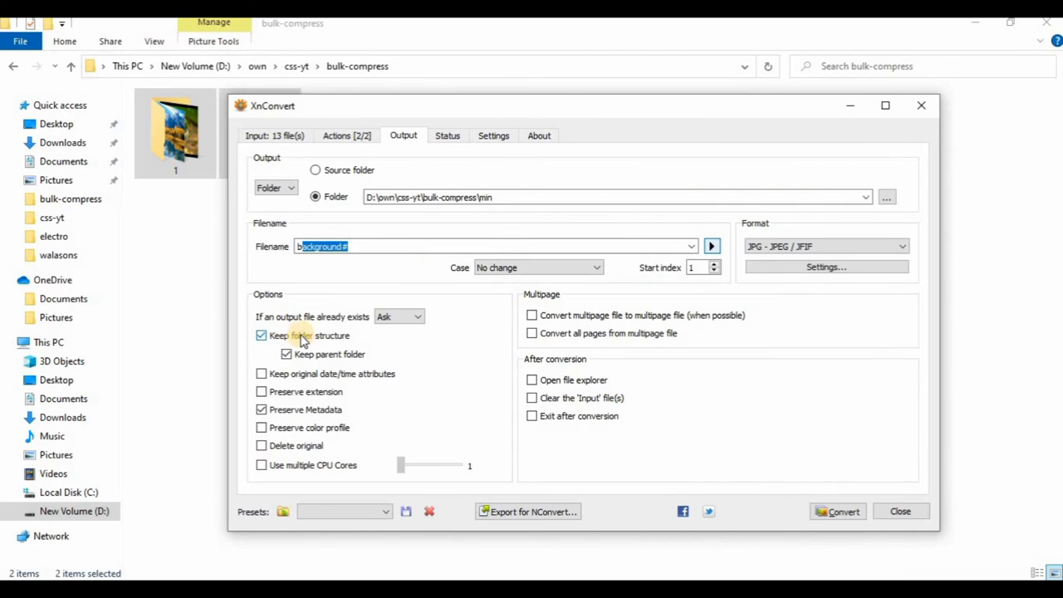
{"action": "left_click", "coordinate": [304, 336]}
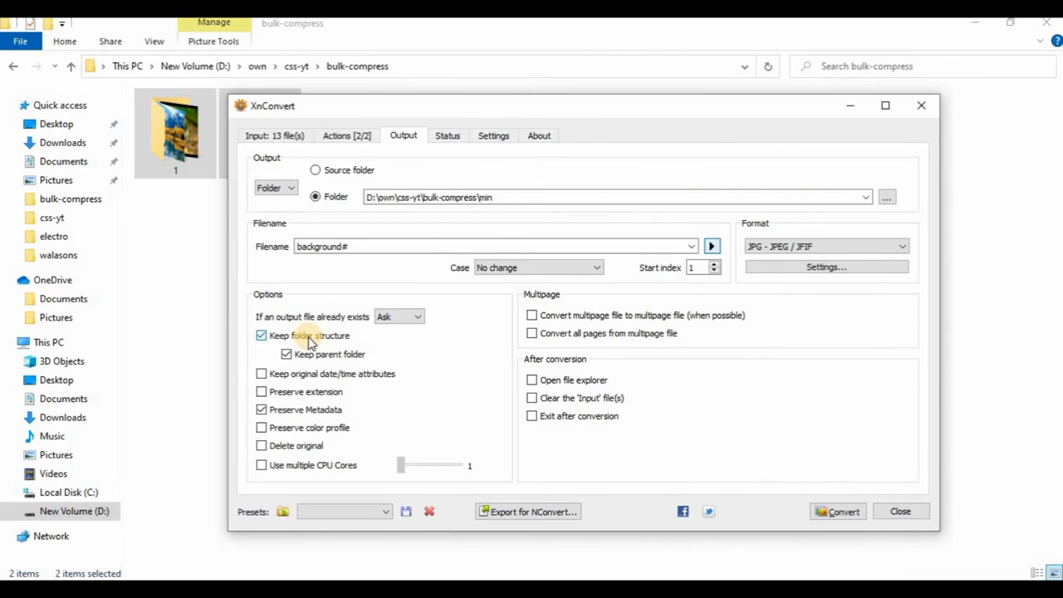
- Set the output format to WEBP - WebP
{"action": "left_click", "coordinate": [856, 246]}
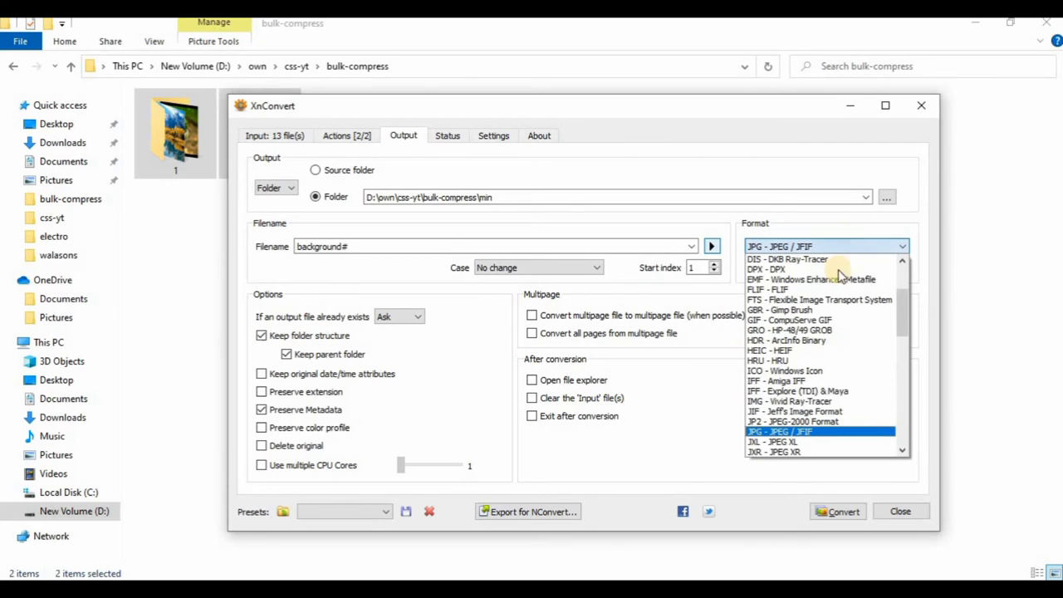
{"action": "scroll", "coordinate": [822, 278], "scroll_direction": "up", "scroll_amount": 3}
{"action": "scroll", "coordinate": [807, 274], "scroll_direction": "down", "scroll_amount": 3}
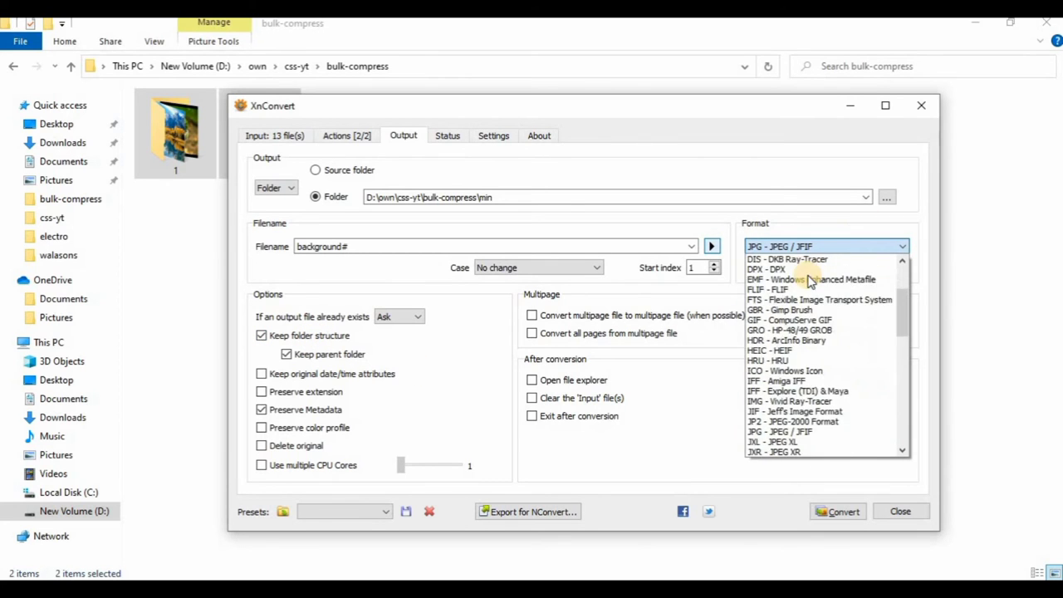
{"action": "scroll", "coordinate": [805, 290], "scroll_direction": "down", "scroll_amount": 15}
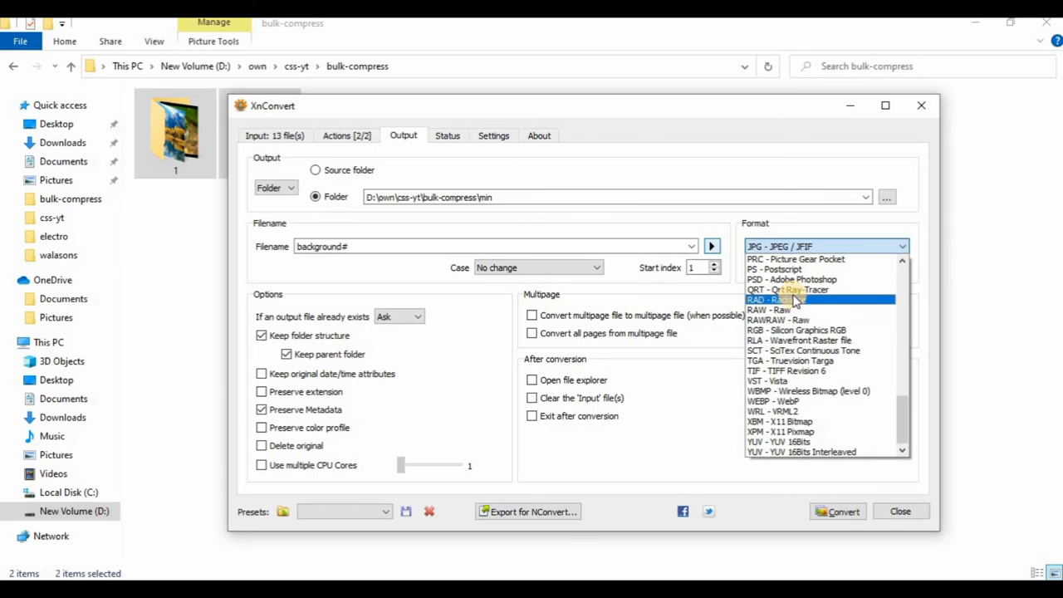
{"action": "left_click", "coordinate": [772, 401]}
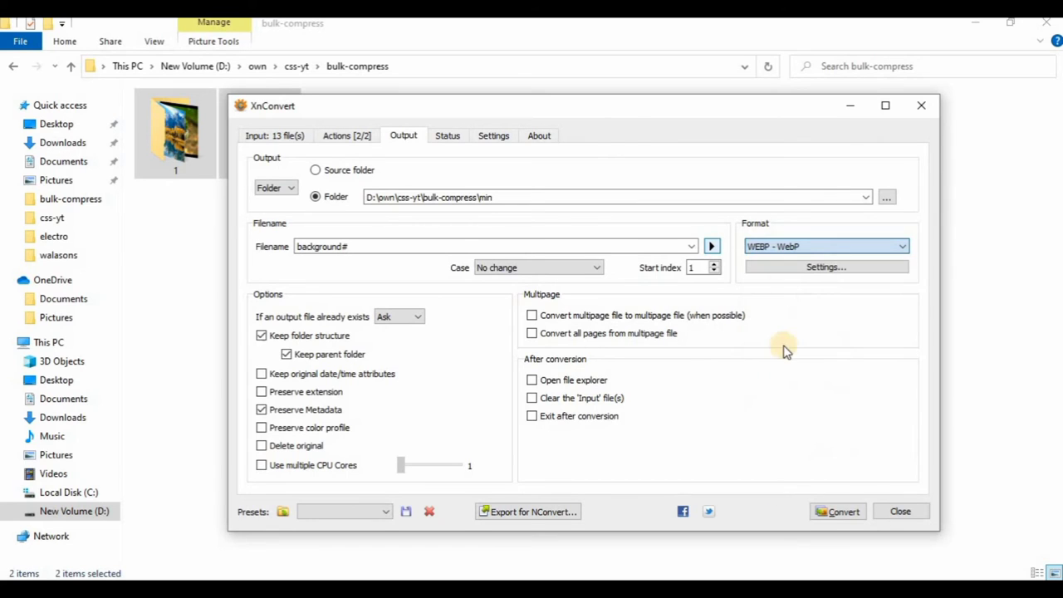
- Lower the WebP write quality to 53 and convert all the input images
{"action": "left_click", "coordinate": [819, 269]}
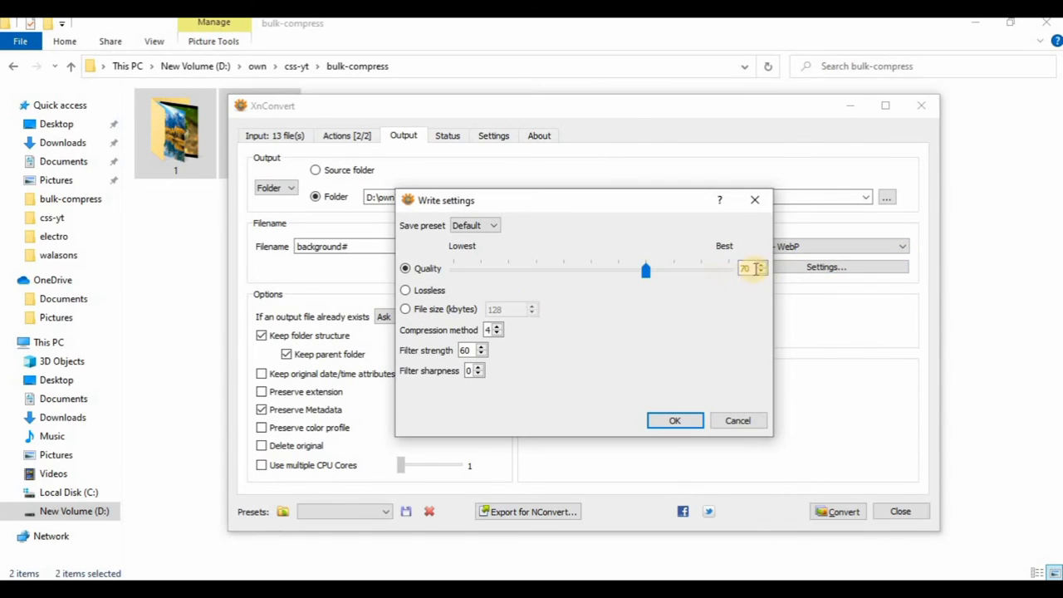
{"action": "left_click", "coordinate": [613, 274]}
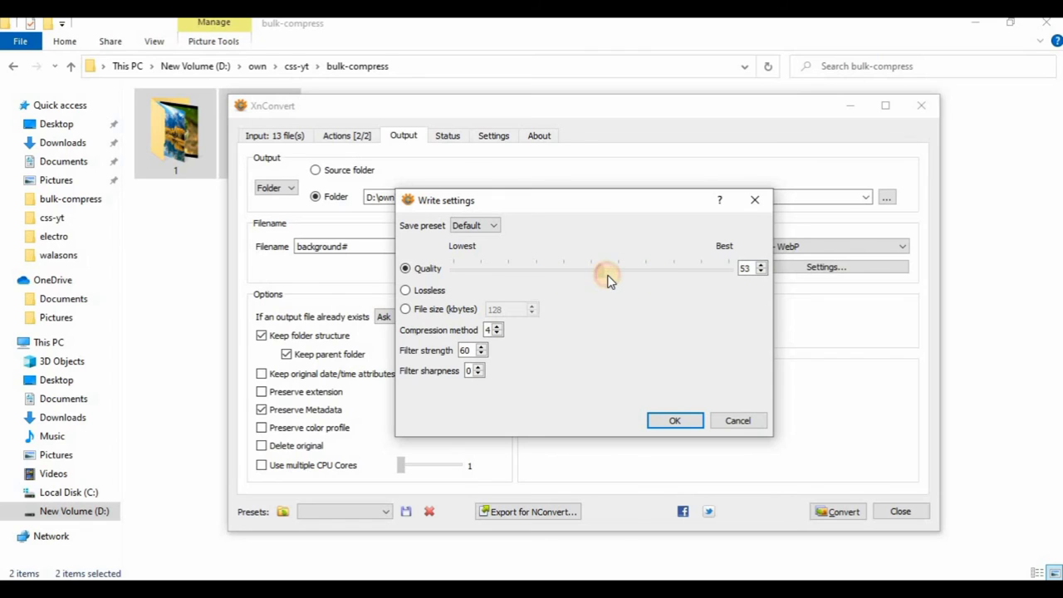
{"action": "left_click", "coordinate": [673, 421]}
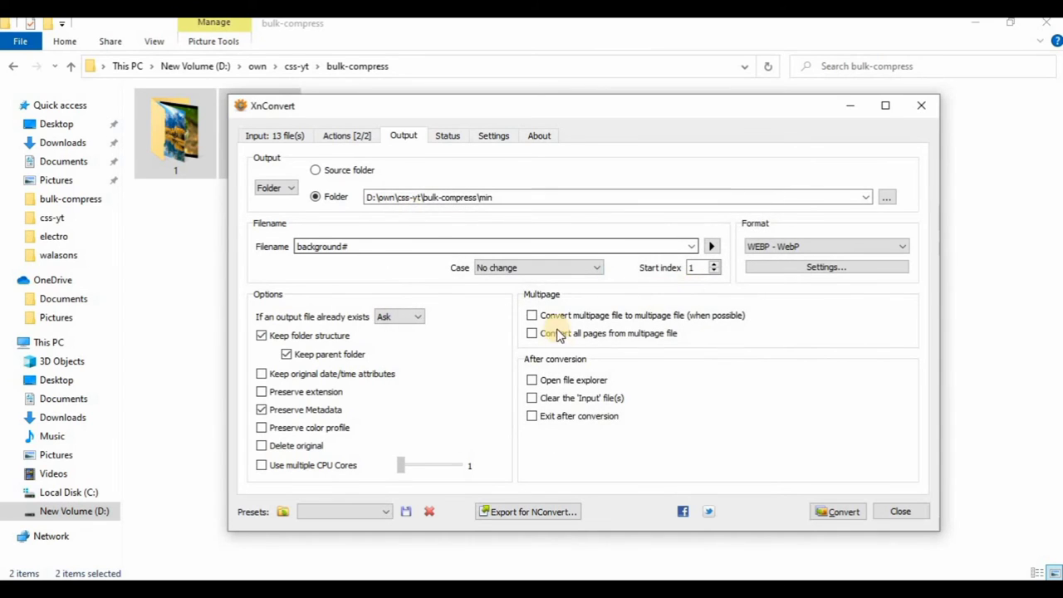
{"action": "left_click", "coordinate": [834, 513]}
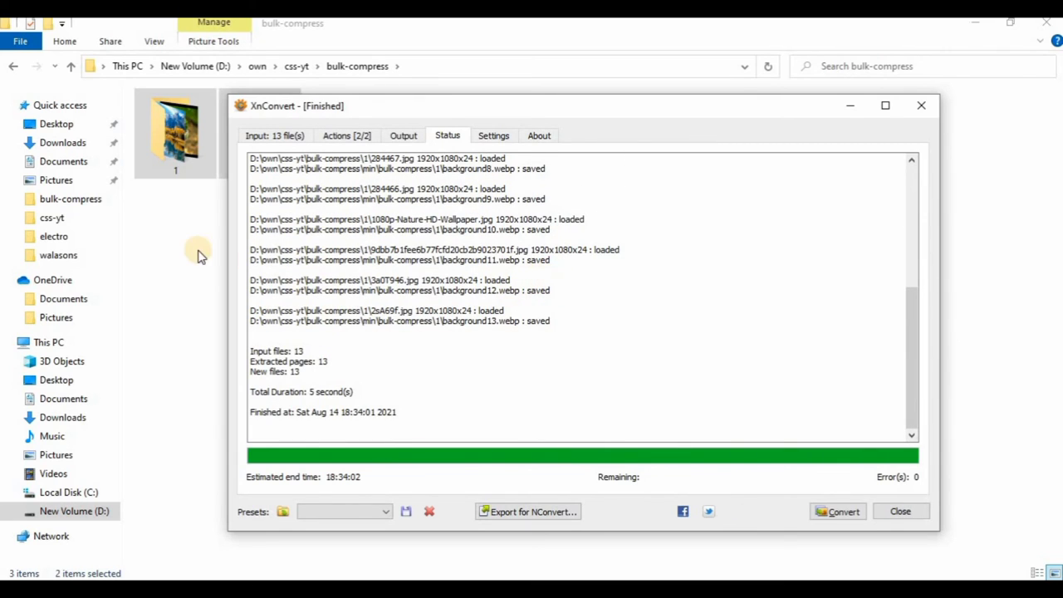
- Switch to File Explorer and look at the converted images in folder 1 inside min\bulk-compress
{"action": "left_click", "coordinate": [222, 286]}
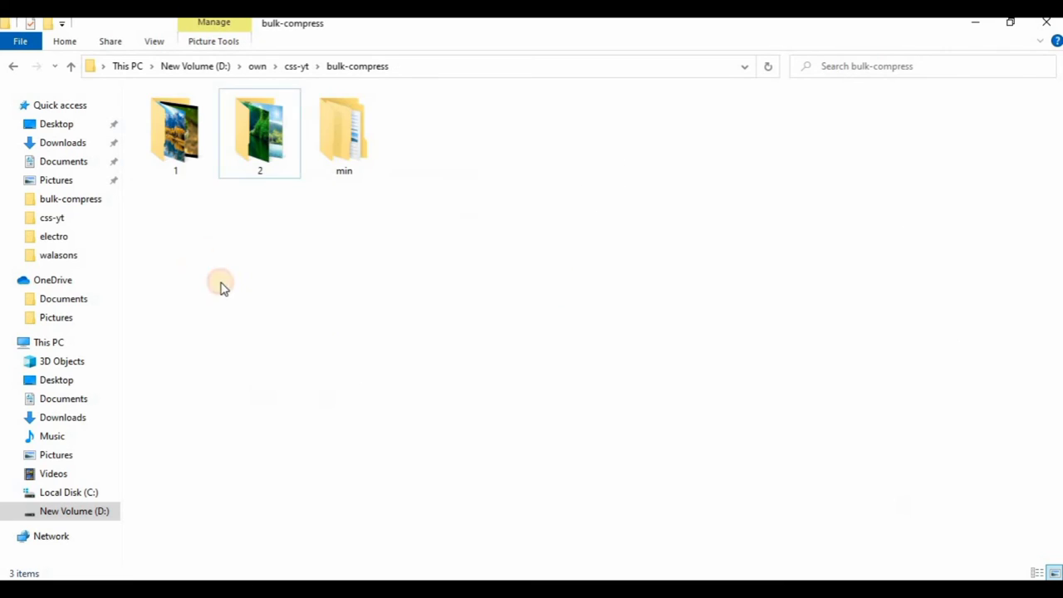
{"action": "double_click", "coordinate": [343, 142]}
{"action": "left_click", "coordinate": [206, 117]}
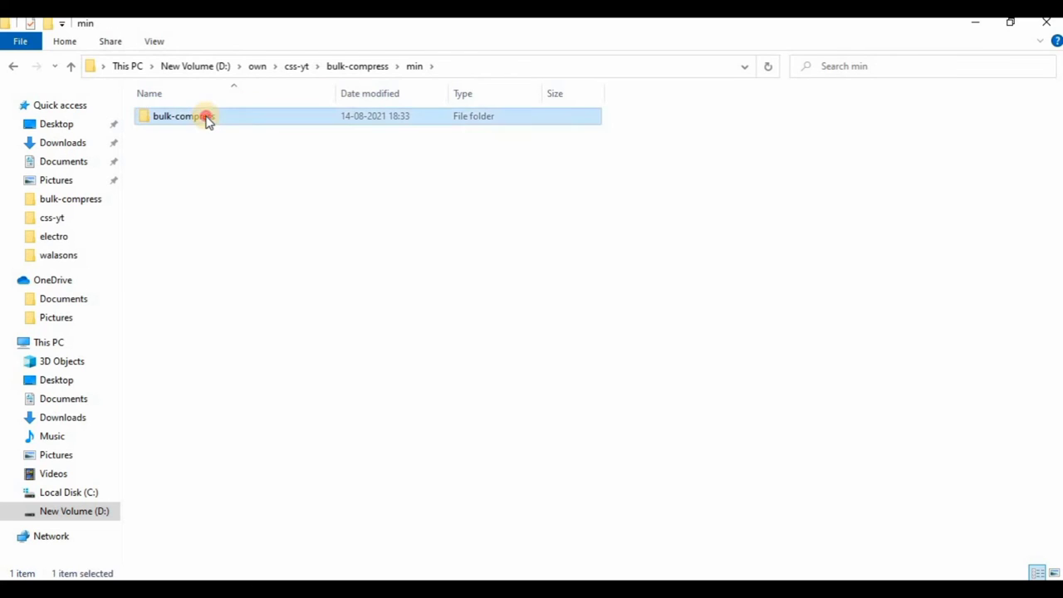
{"action": "double_click", "coordinate": [207, 117]}
{"action": "double_click", "coordinate": [198, 166]}
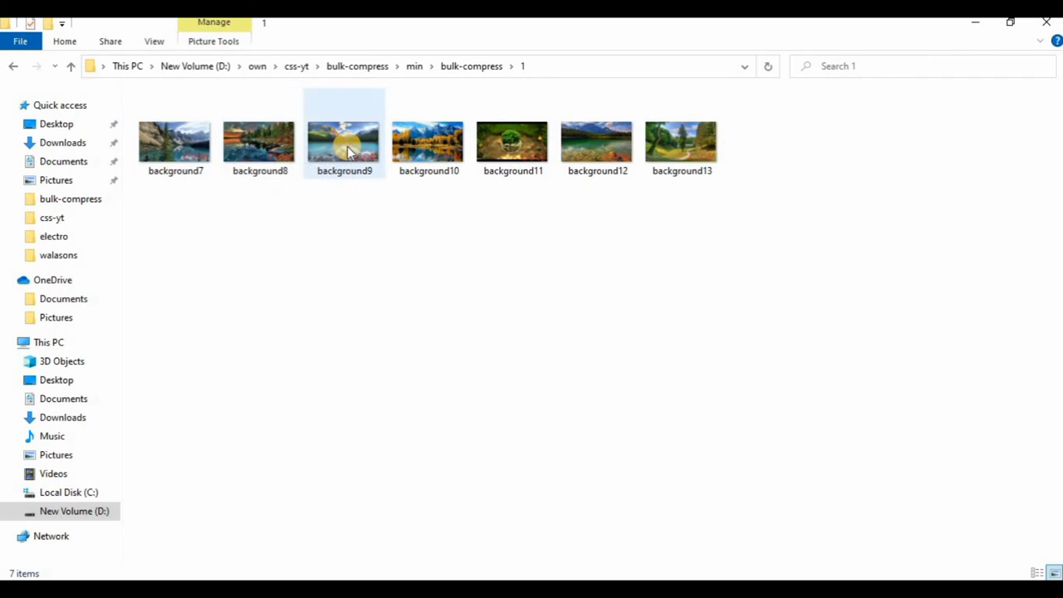
- Enlarge the thumbnails in output folder 1 and inspect the watermark on the converted background images
{"action": "left_click", "coordinate": [432, 147]}
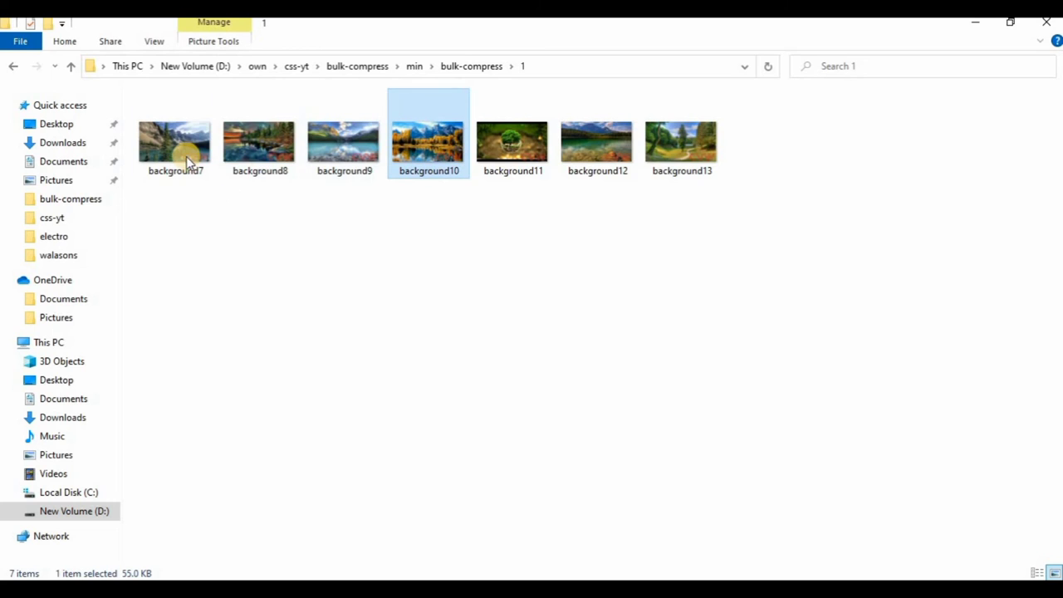
{"action": "scroll", "coordinate": [184, 160], "scroll_direction": "up", "scroll_amount": 3, "text": "ctrl"}
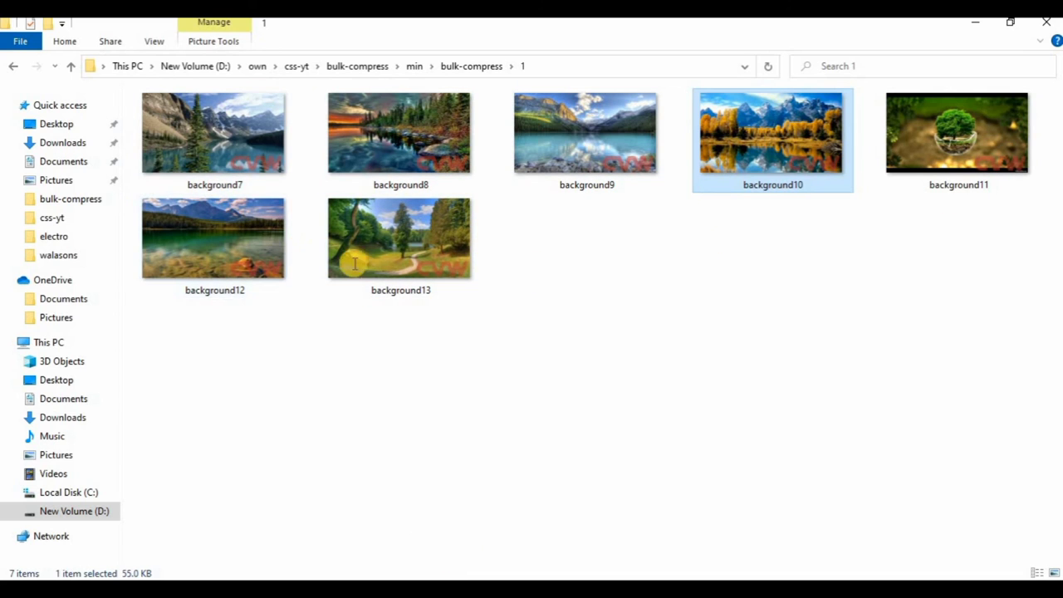
{"action": "key", "text": "alt+Tab"}
{"action": "key", "text": "alt+Tab"}
- Check the combined size on disk of converted folders 1 and 2 inside min\bulk-compress, and close their properties
{"action": "left_click", "coordinate": [457, 66]}
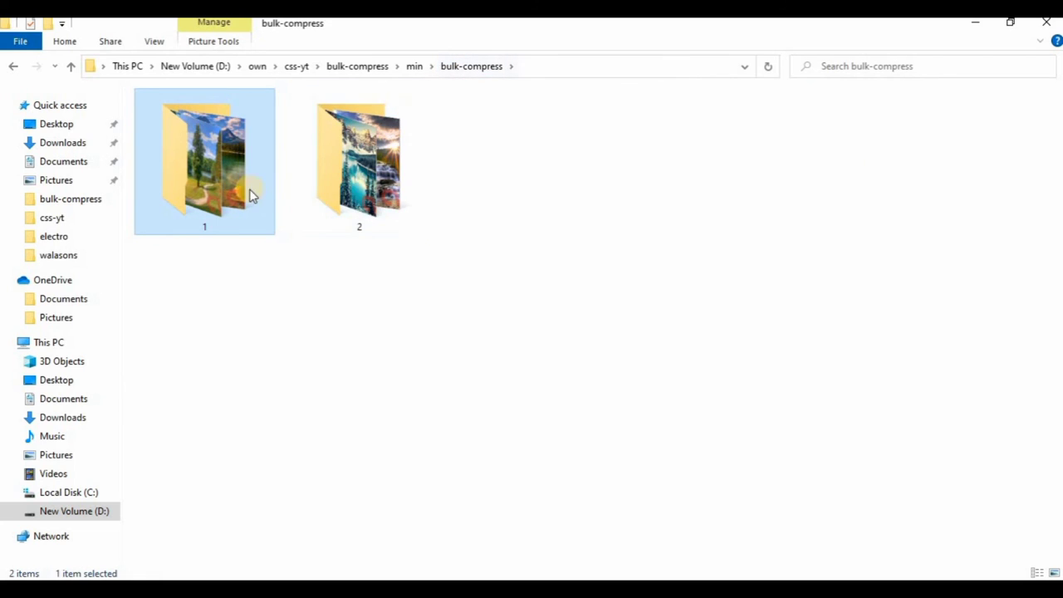
{"action": "left_click", "coordinate": [353, 174], "text": "ctrl"}
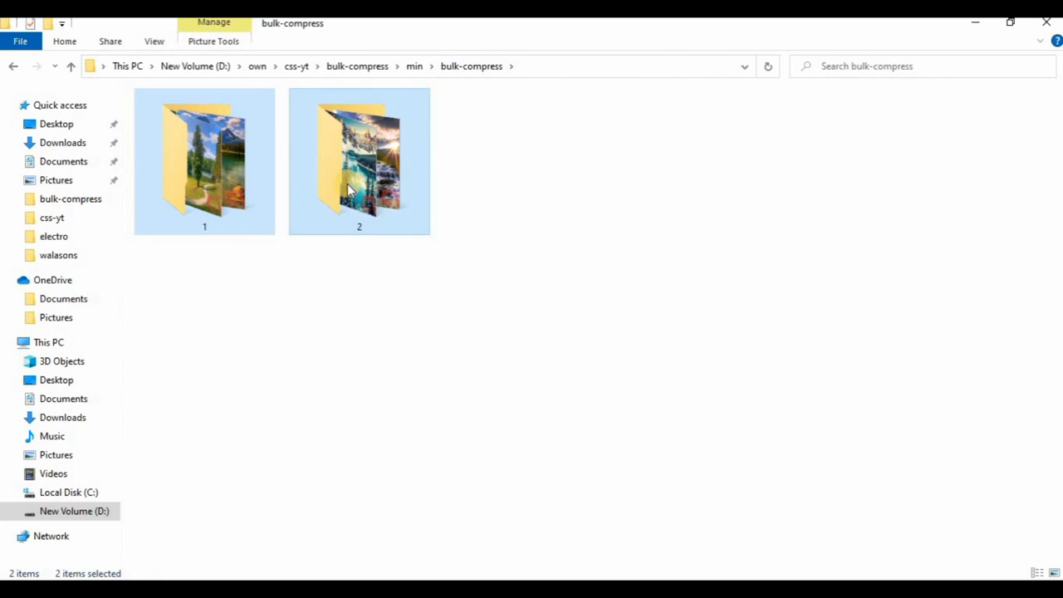
{"action": "key", "text": "alt+Return"}
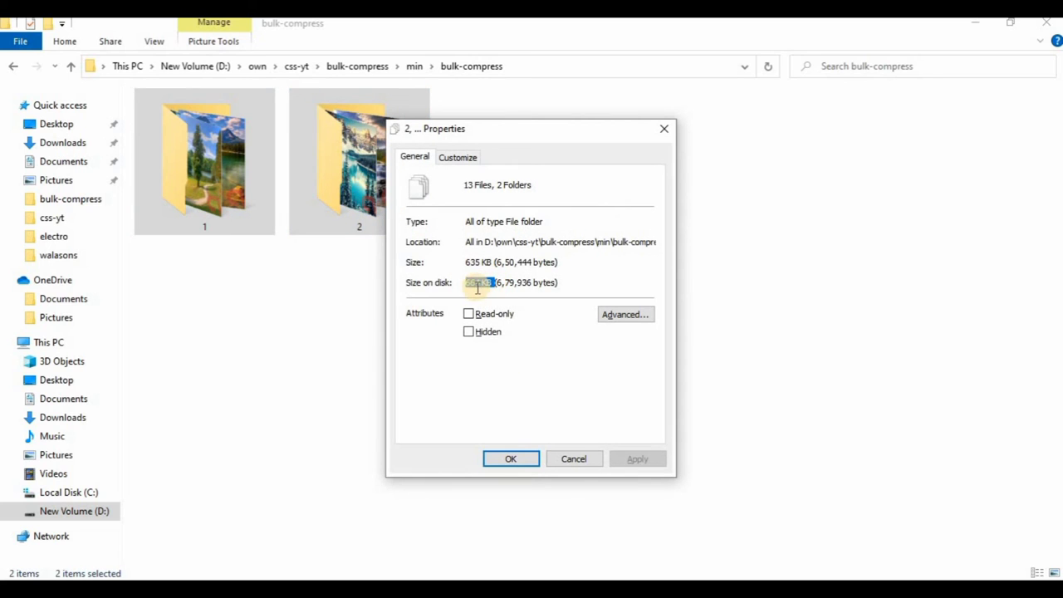
{"action": "left_click", "coordinate": [573, 460]}
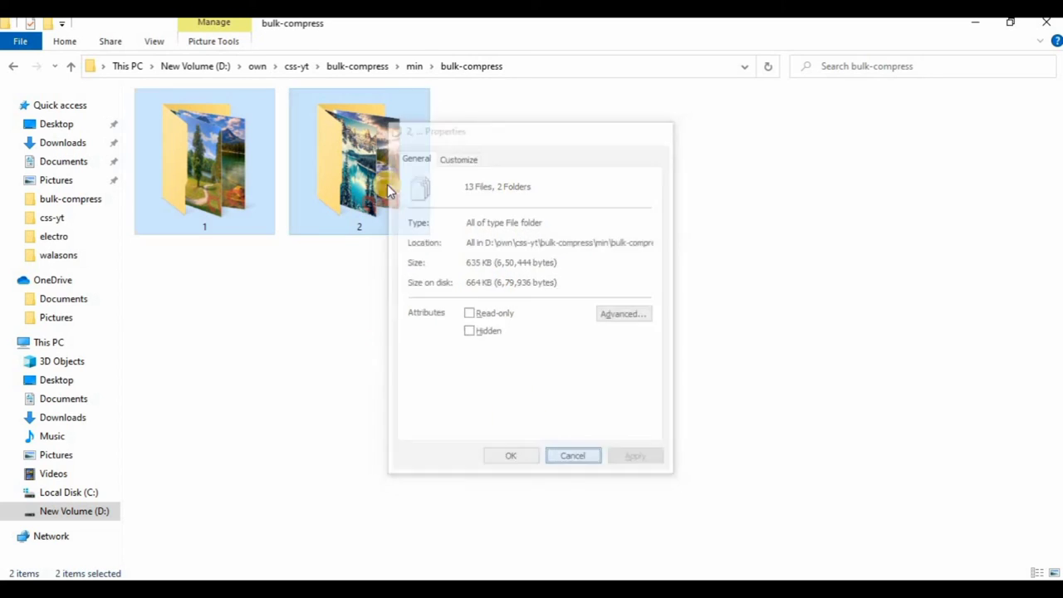
- Go up to the source bulk-compress folder and check the combined size on disk of original folders 1 and 2
{"action": "left_click", "coordinate": [416, 65]}
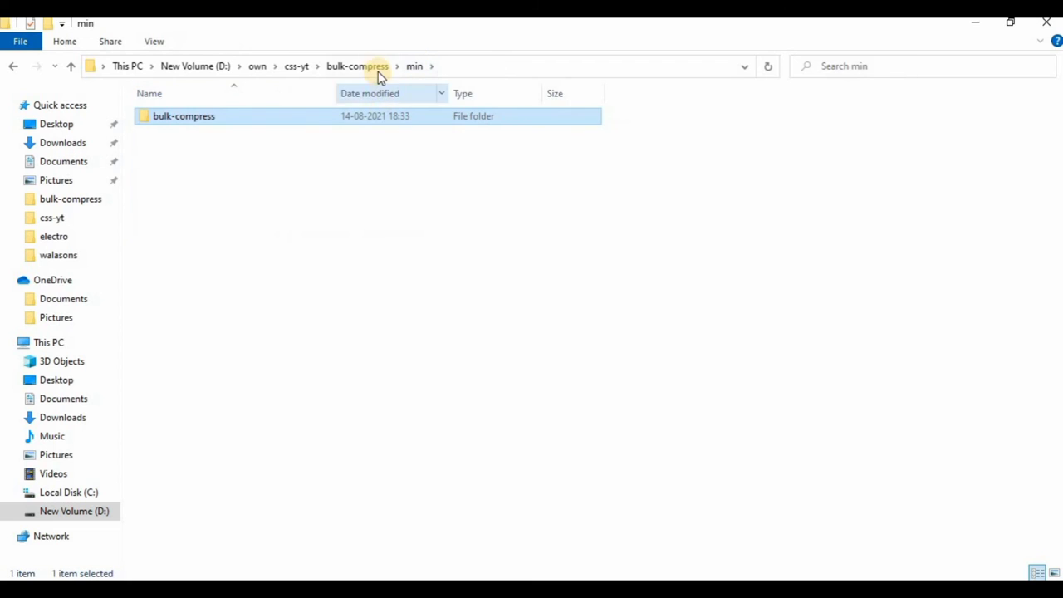
{"action": "left_click", "coordinate": [371, 66]}
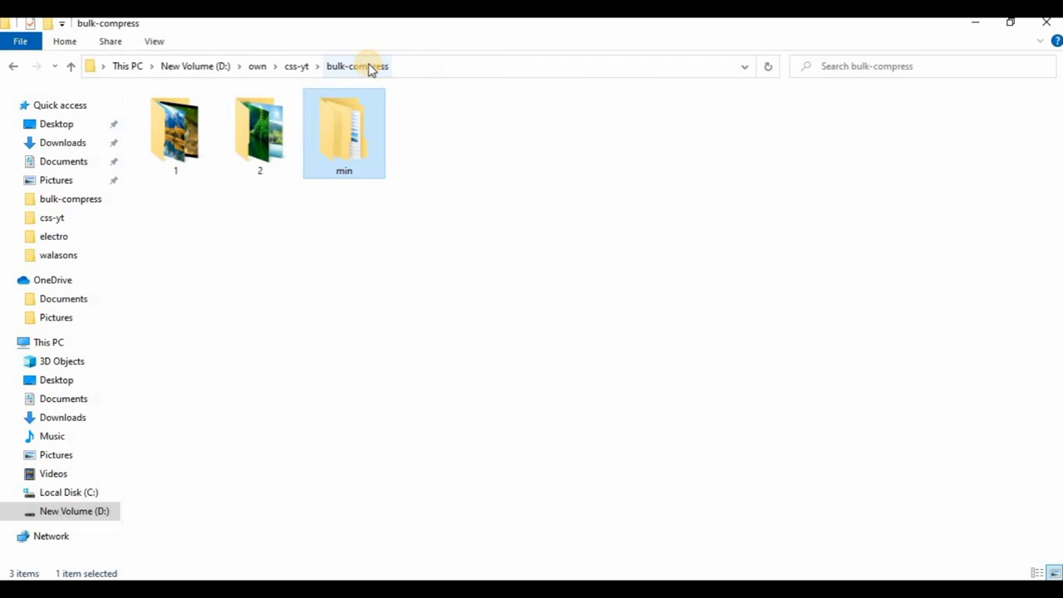
{"action": "left_click", "coordinate": [176, 133]}
{"action": "left_click", "coordinate": [244, 141], "text": "ctrl"}
{"action": "key", "text": "alt+Return"}
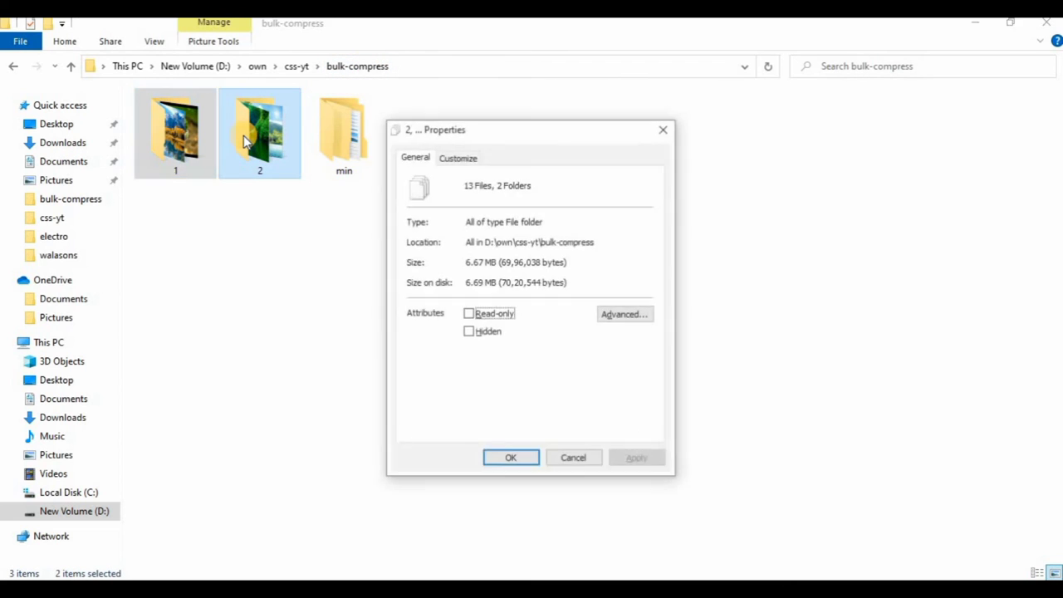
{"action": "left_click_drag", "start_coordinate": [465, 283], "coordinate": [494, 283]}
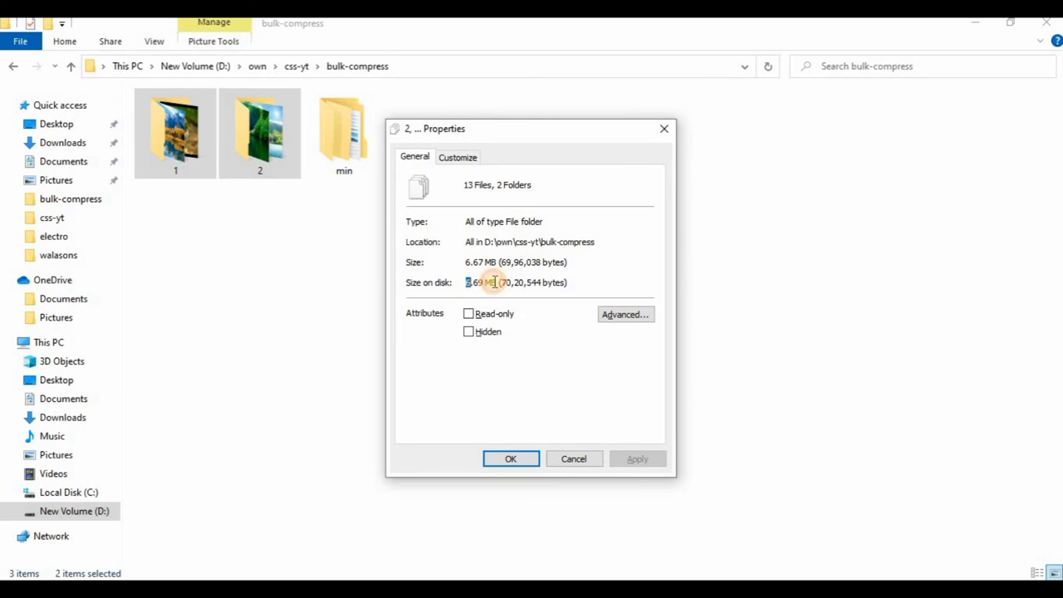